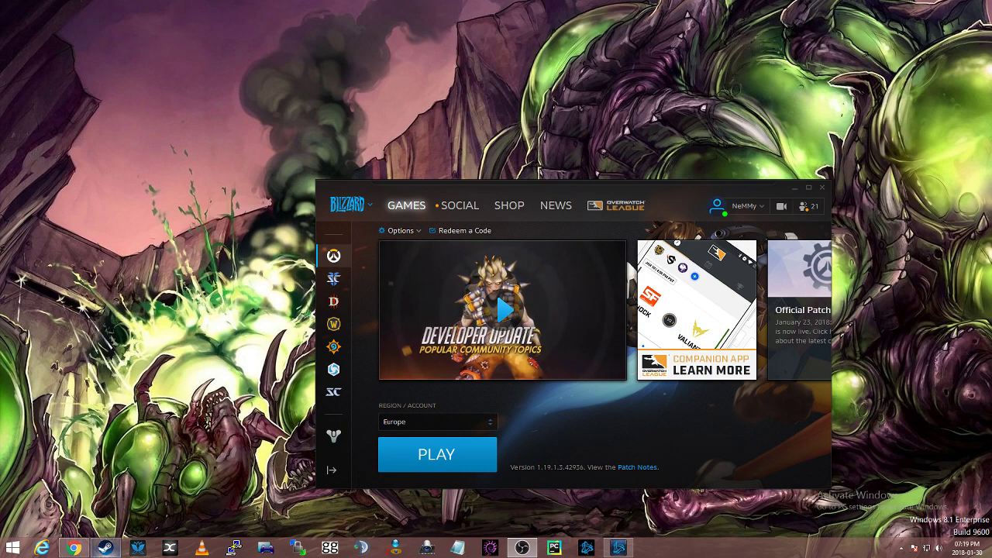
Launch Dimmdrive from the Steam library, dismiss the launch error, and show the hidden tray icons.
mouse_move(105, 548)
left_click(121, 494)
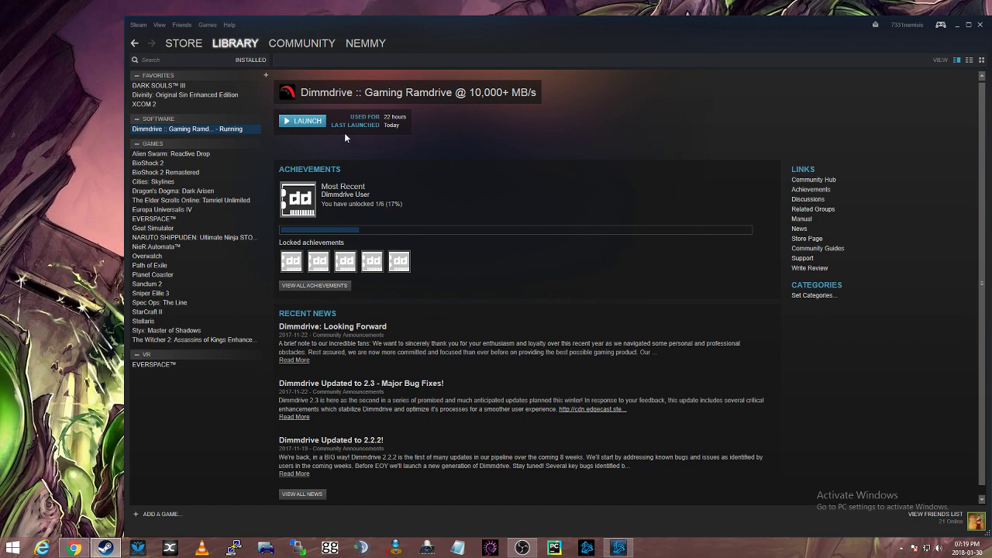
left_click(298, 121)
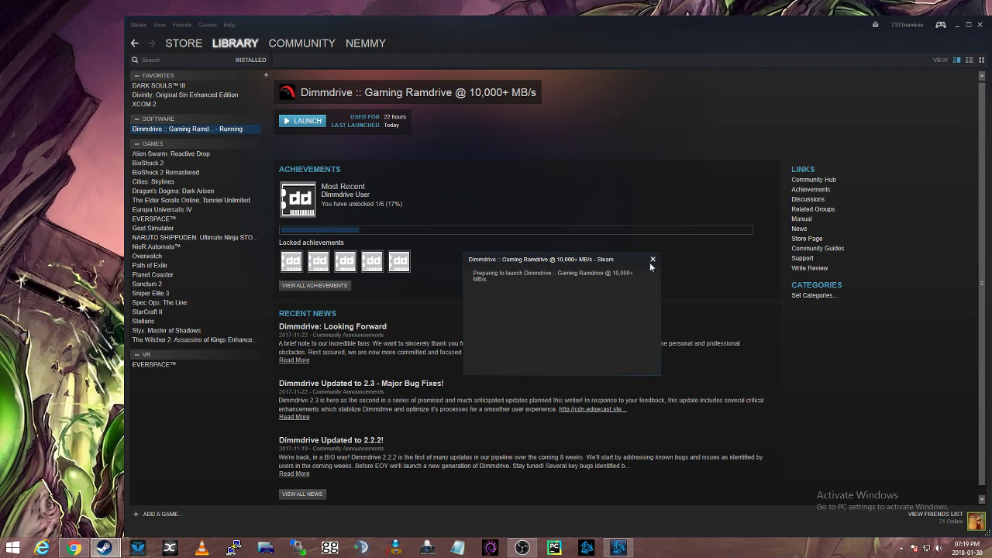
left_click(534, 306)
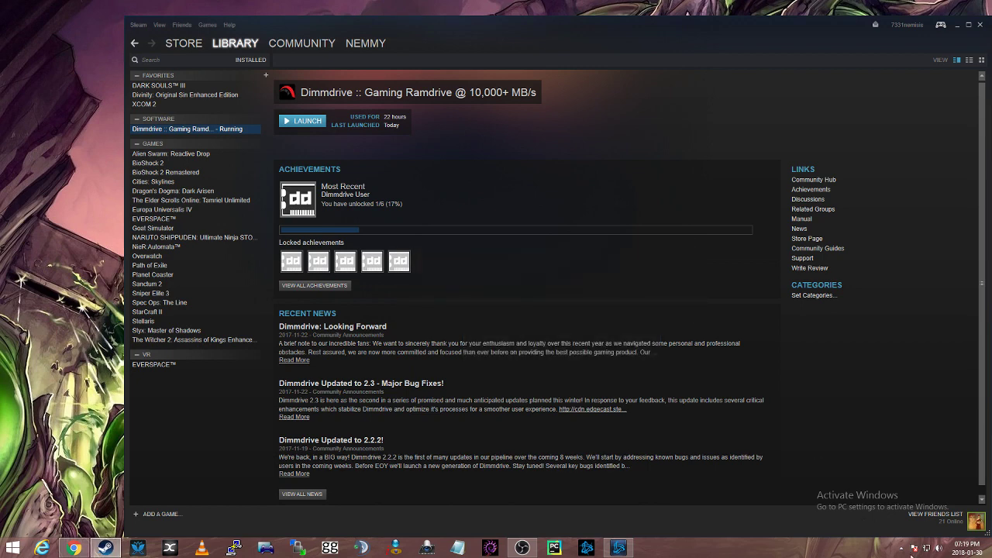
left_click(901, 548)
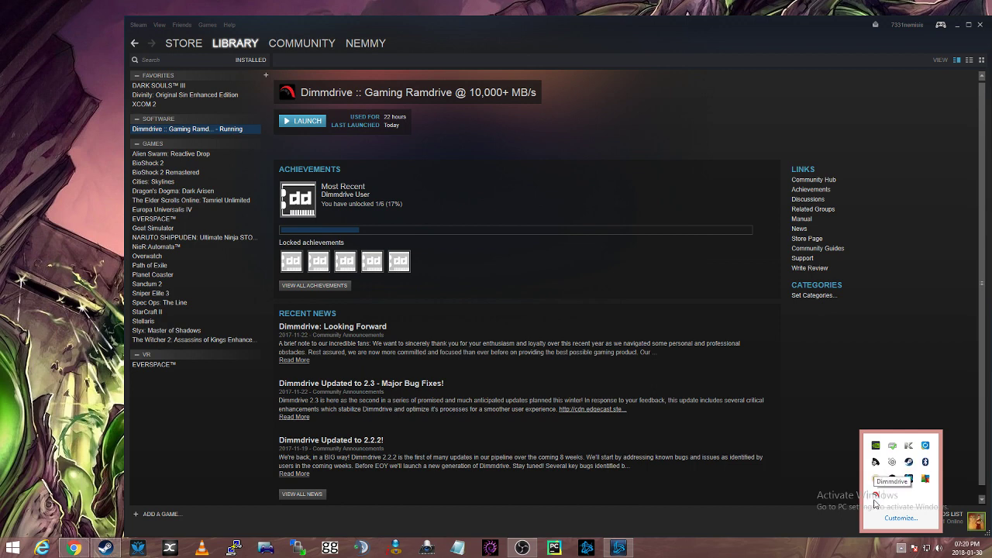
Open Dimmdrive's main window on the GAMES tab and scroll through the 22 detected games.
left_click(874, 496)
left_click(533, 229)
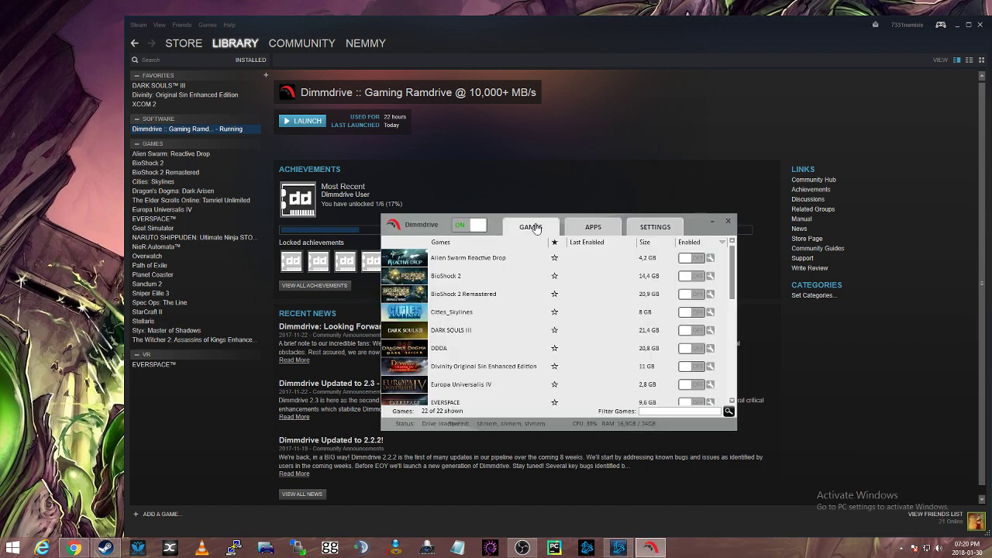
scroll(534, 324, "down", 5)
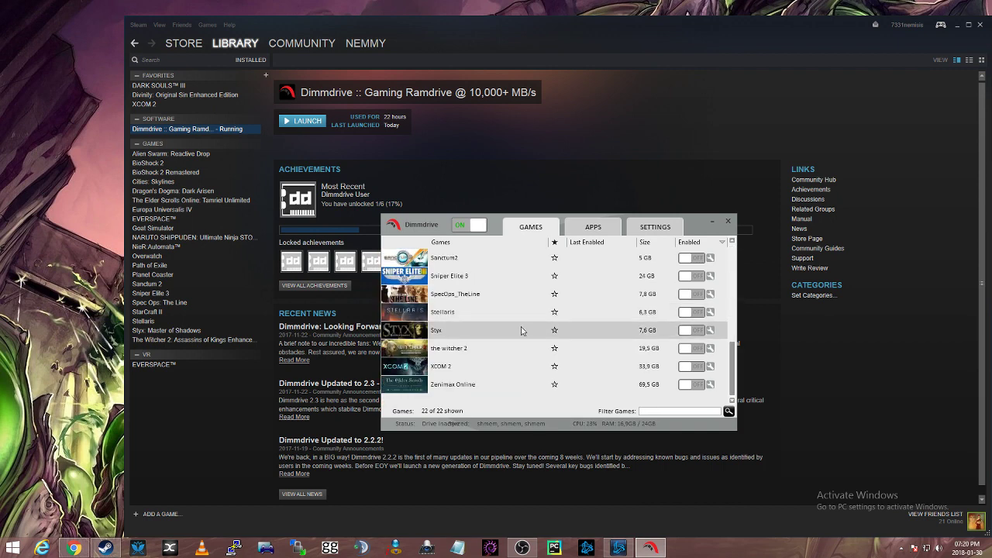
scroll(521, 331, "up", 5)
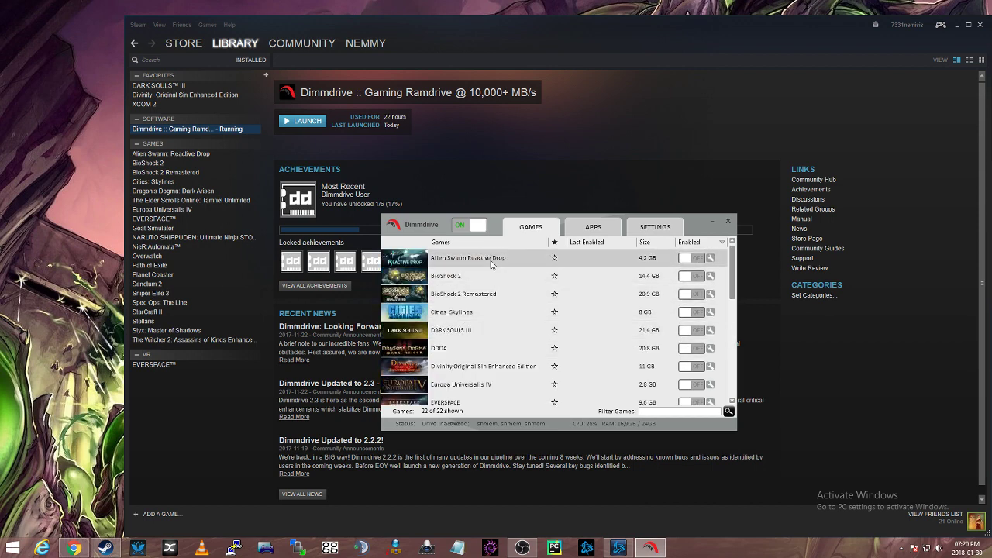
scroll(511, 310, "down", 5)
scroll(473, 321, "up", 5)
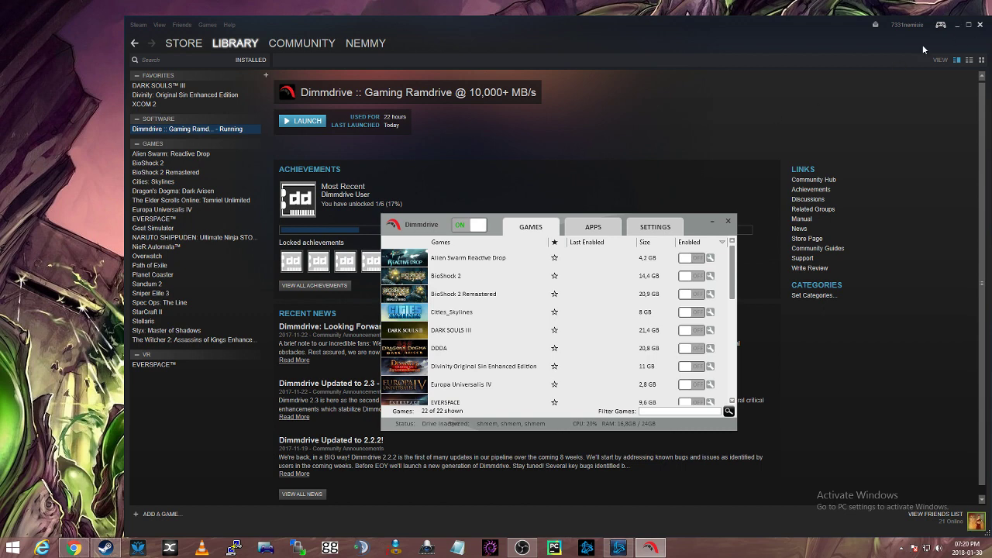
scroll(527, 322, "down", 5)
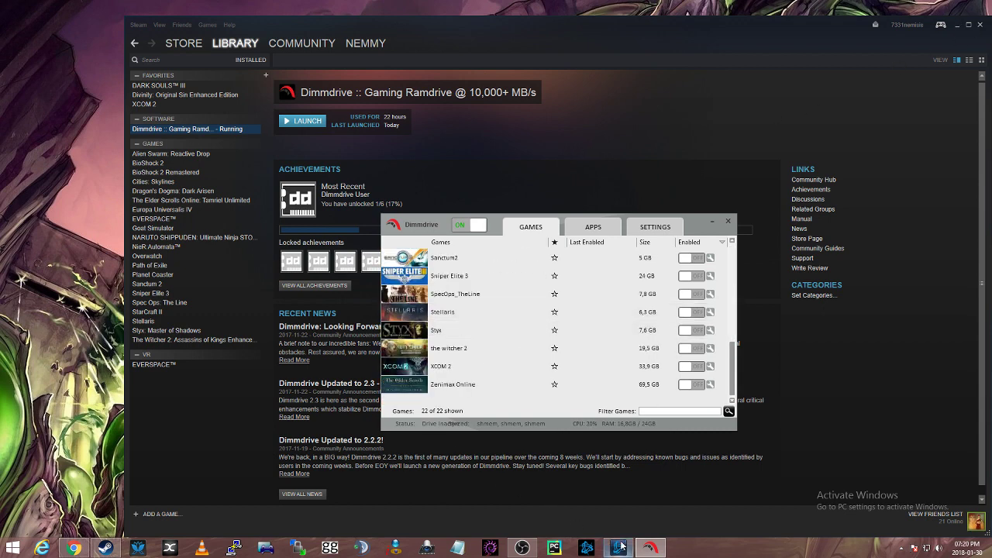
Flip the Battle.net launcher through other game pages, ending back on Overwatch.
left_click(617, 548)
left_click(335, 279)
left_click(335, 302)
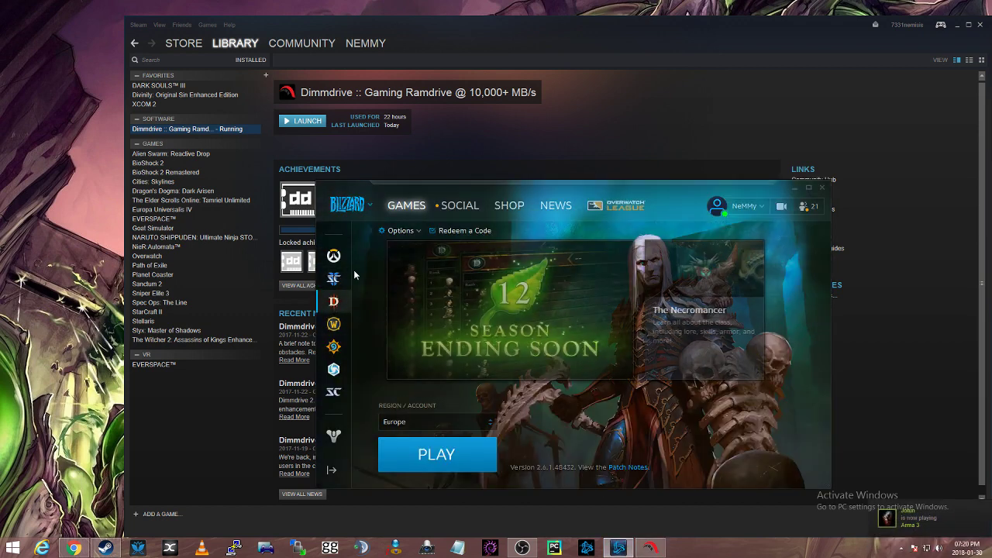
left_click(334, 255)
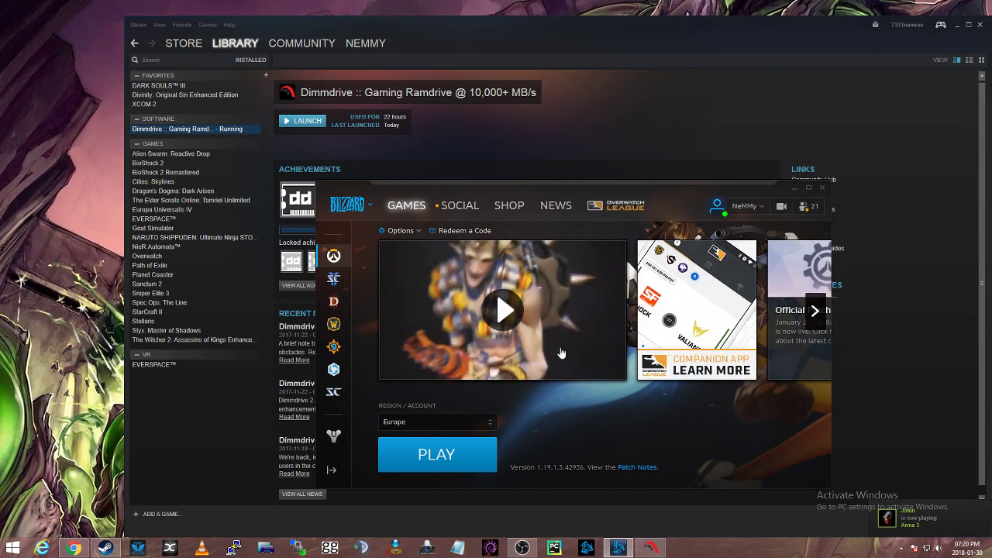
Check memory use (16.9 of 24 GB) in Task Manager's Performance view, then bring Dimmdrive back up.
right_click(740, 548)
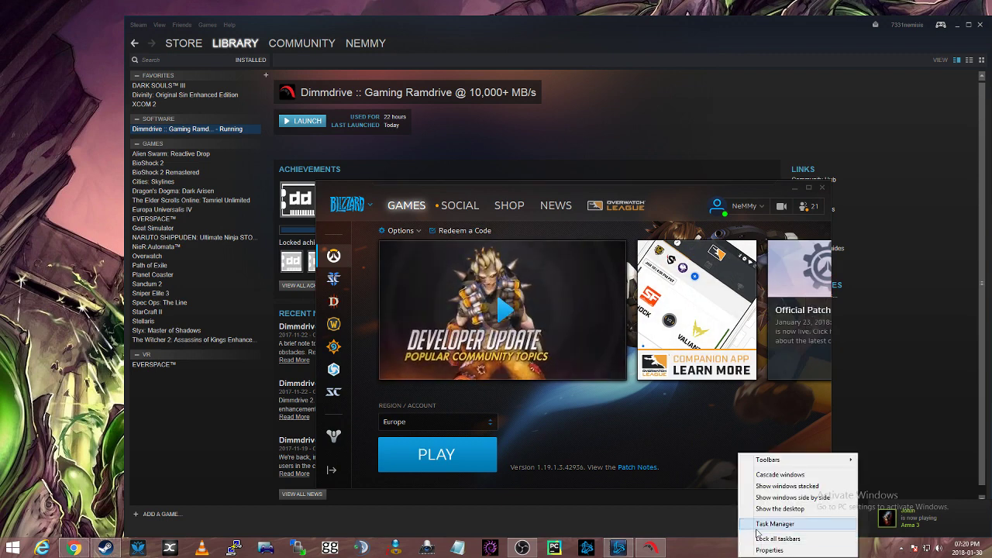
left_click(774, 524)
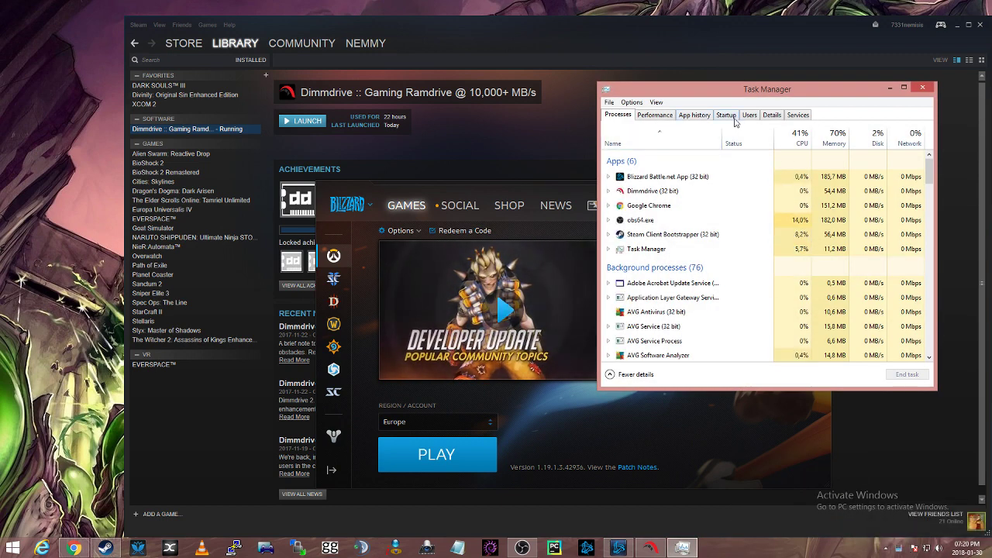
left_click(656, 115)
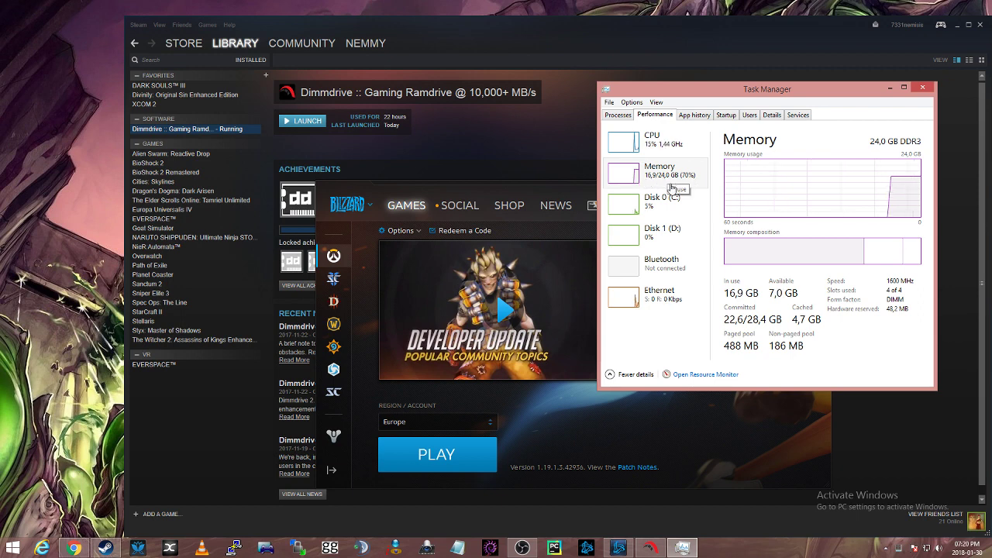
left_click(649, 547)
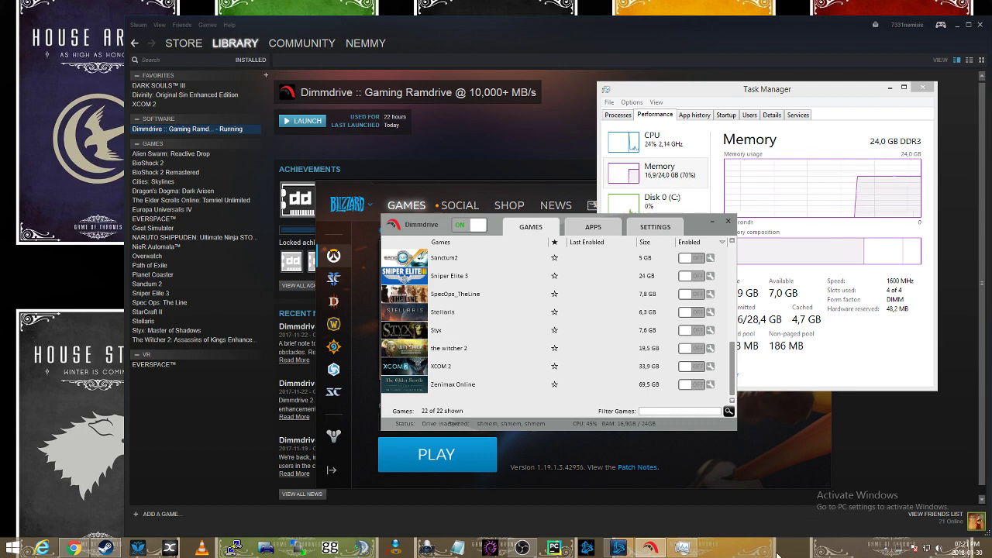
Open Dimmdrive (Z:) in File Explorer to confirm its dd.1-cache and dd.2-data folders, then minimize Explorer.
key("super+e")
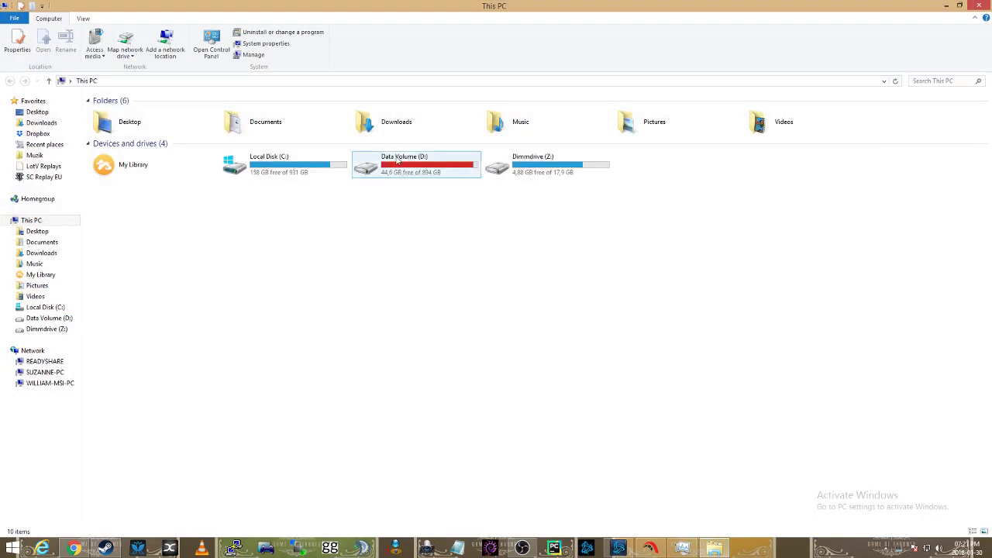
left_click(555, 175)
double_click(544, 163)
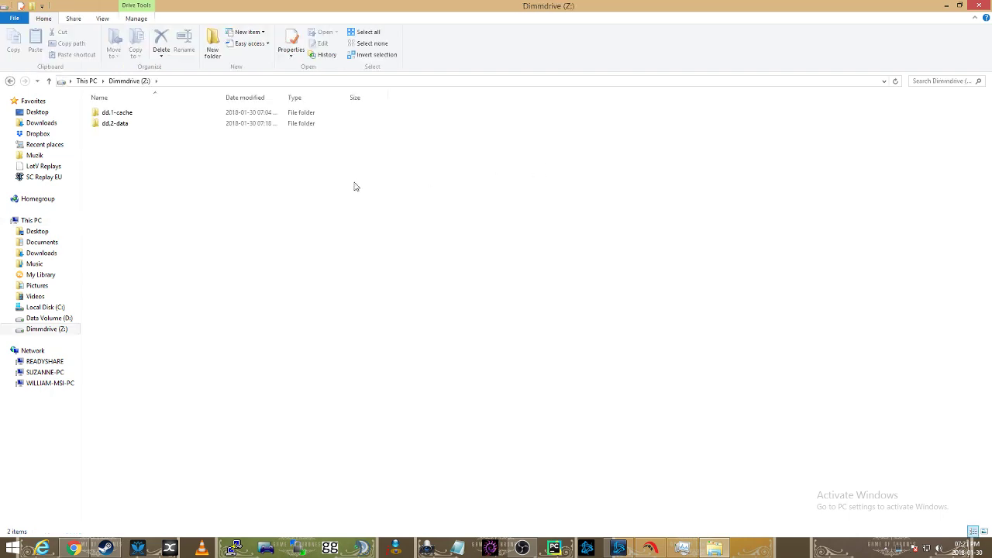
left_click_drag(335, 191, 75, 69)
left_click(574, 213)
left_click(713, 548)
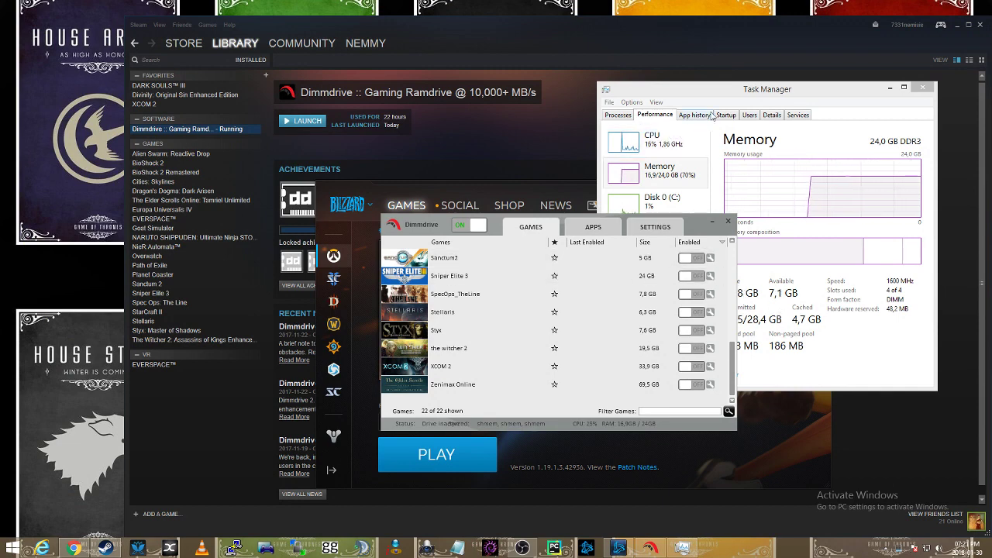
Restart Task Manager on its Performance memory view.
left_click(922, 88)
right_click(718, 551)
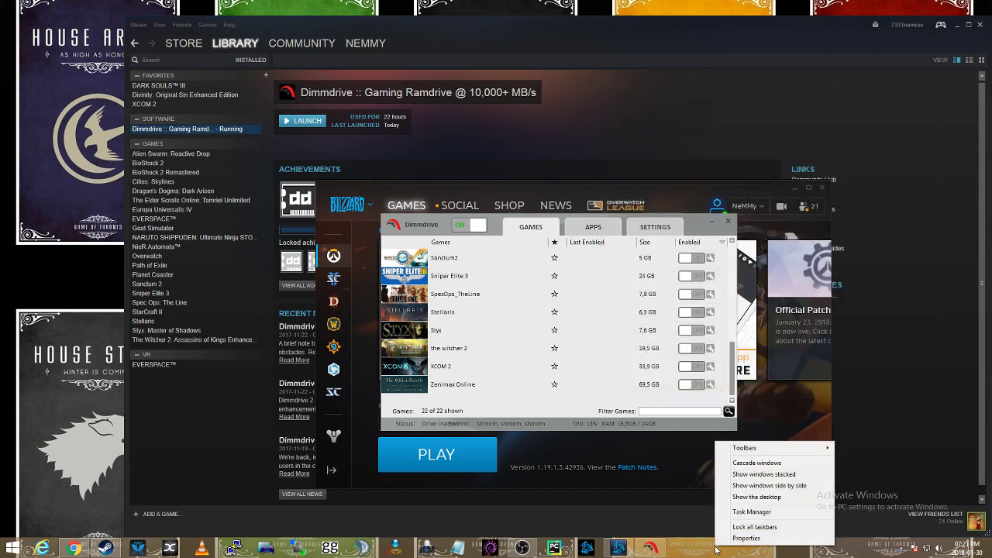
left_click(741, 512)
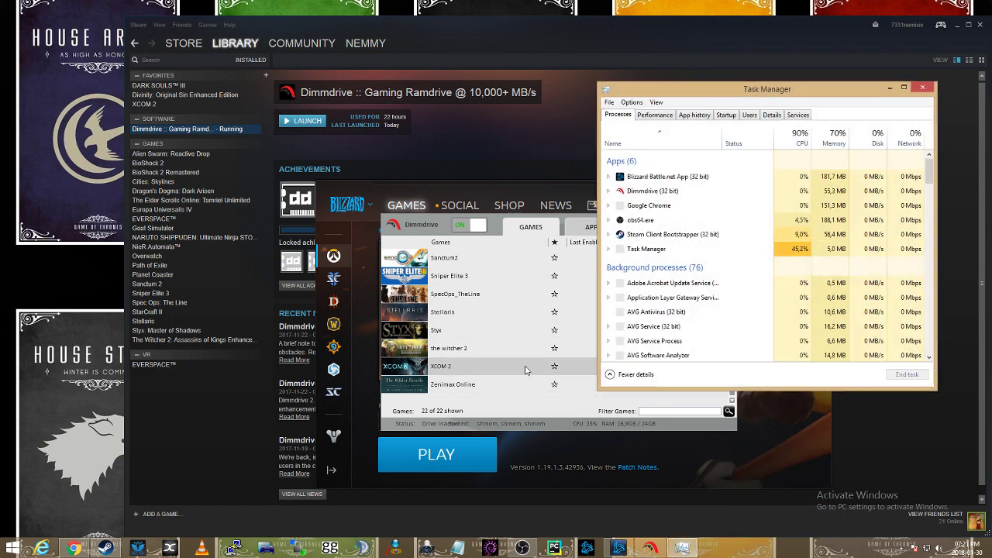
left_click(654, 116)
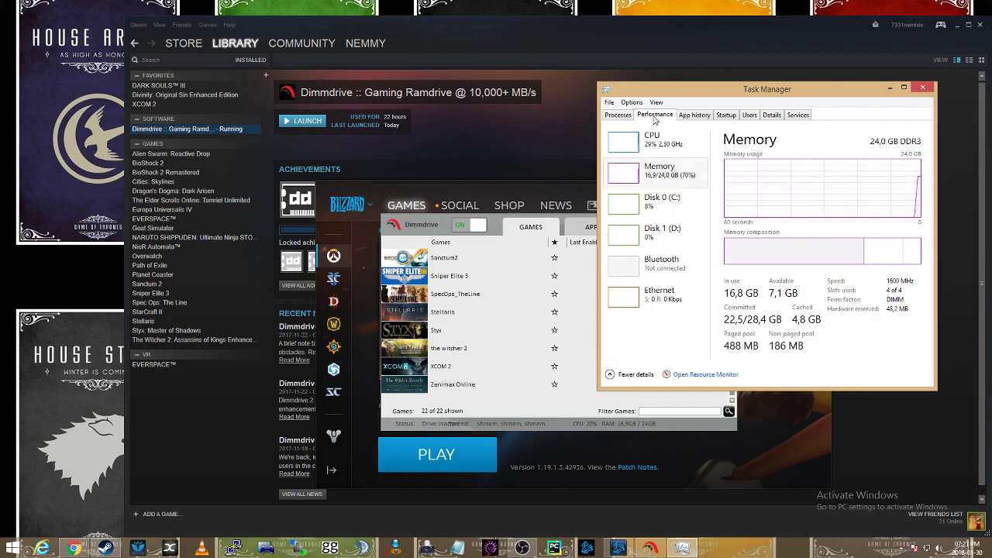
Open Resource Monitor on its Disk tab, maximized to full screen.
left_click(704, 375)
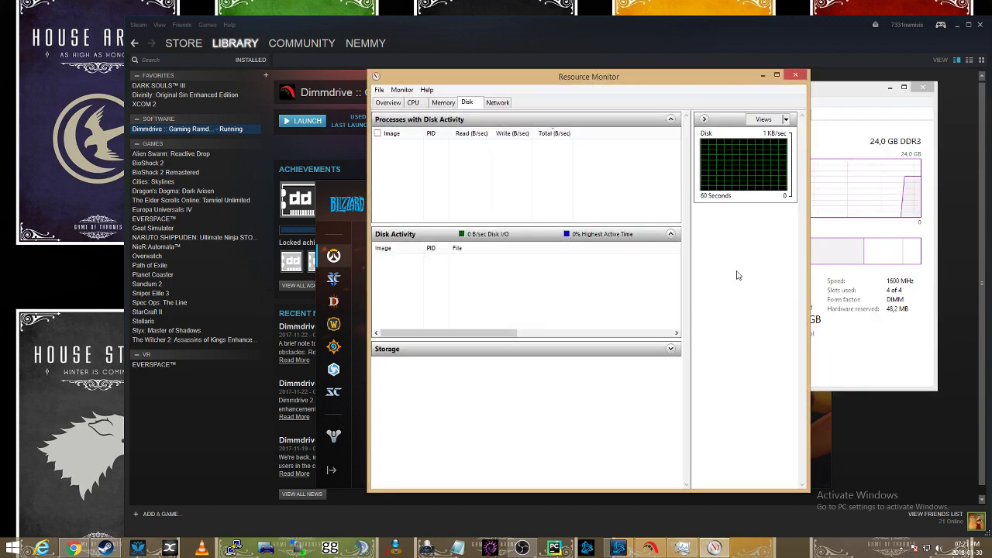
left_click(445, 103)
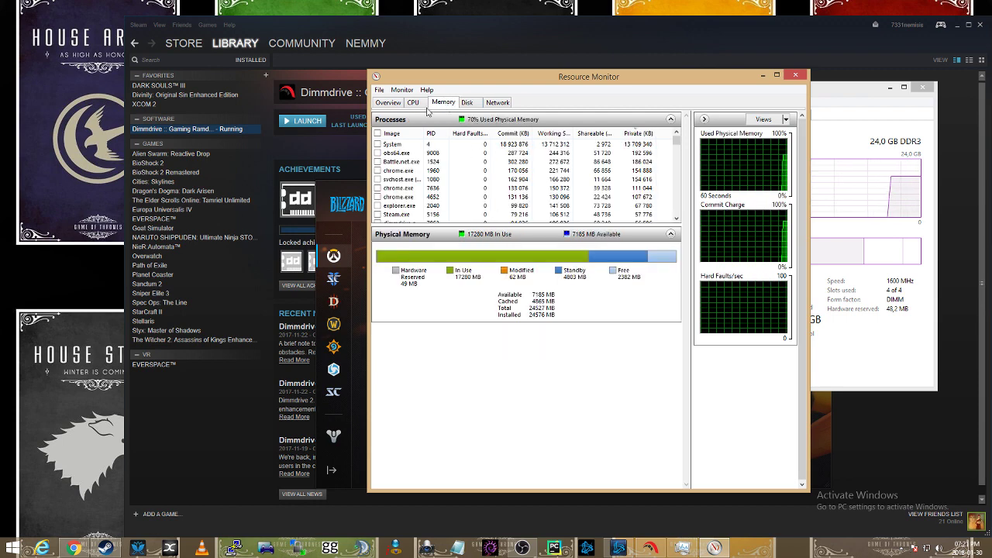
left_click(383, 104)
left_click(468, 103)
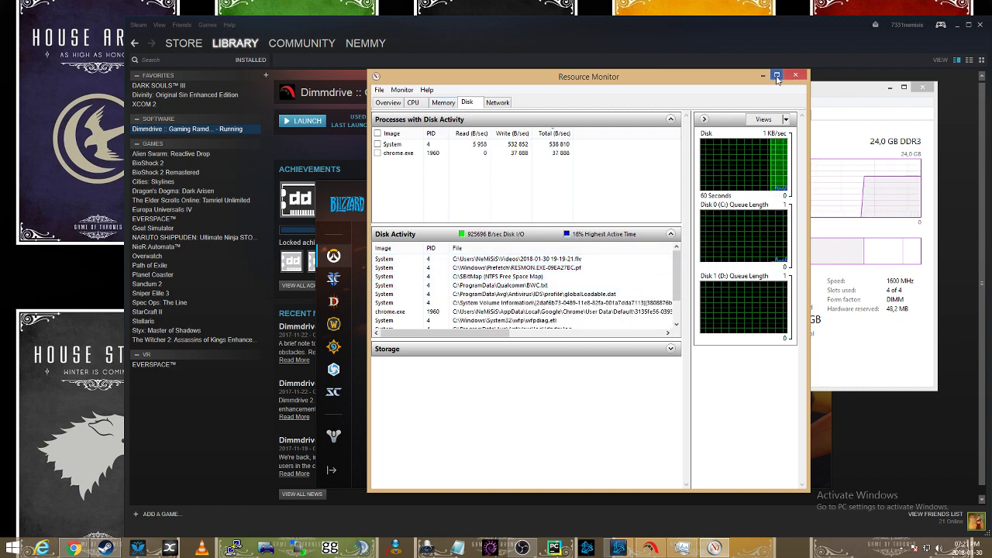
key("super+Up")
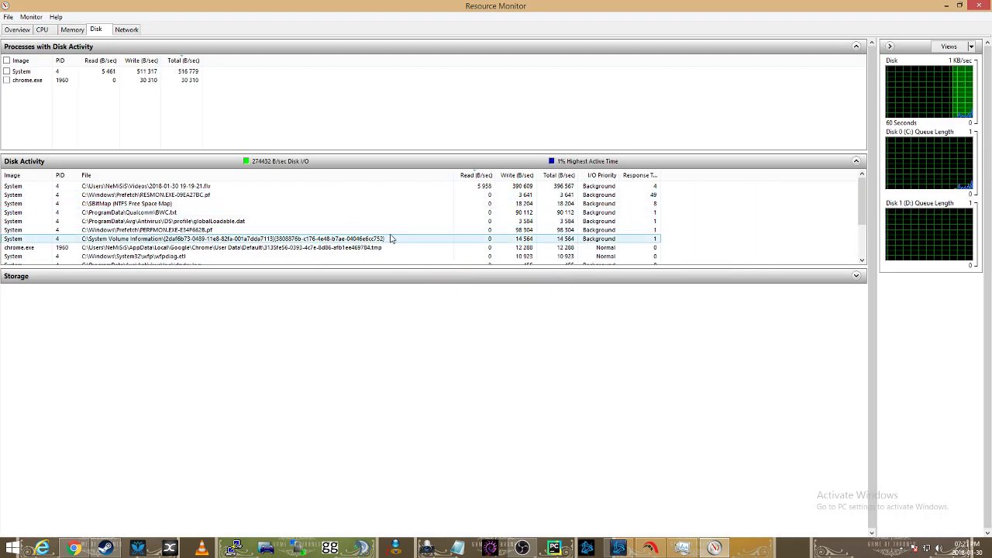
left_click(165, 188)
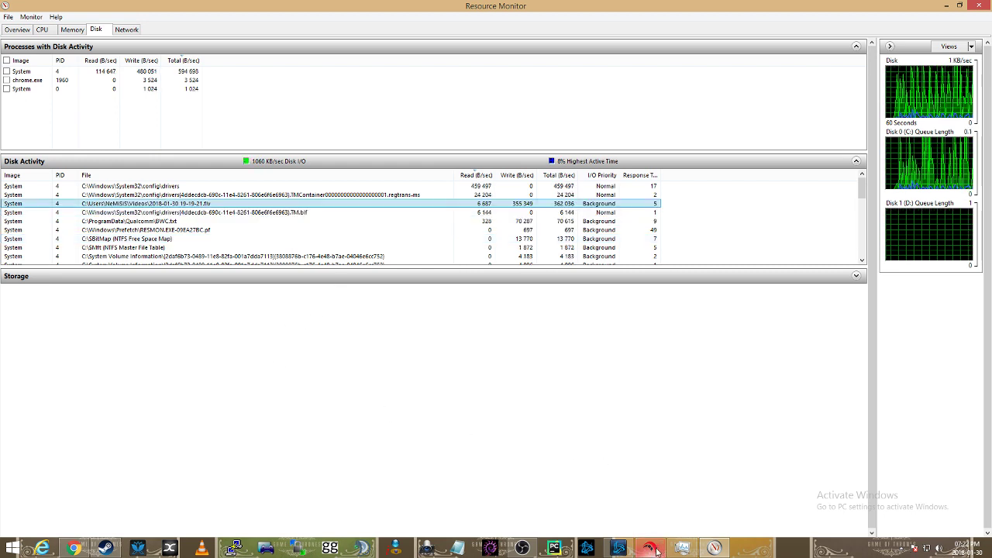
Turn the Dimmdrive RAM drive off, confirm, and return to Resource Monitor.
mouse_move(658, 549)
left_click(689, 494)
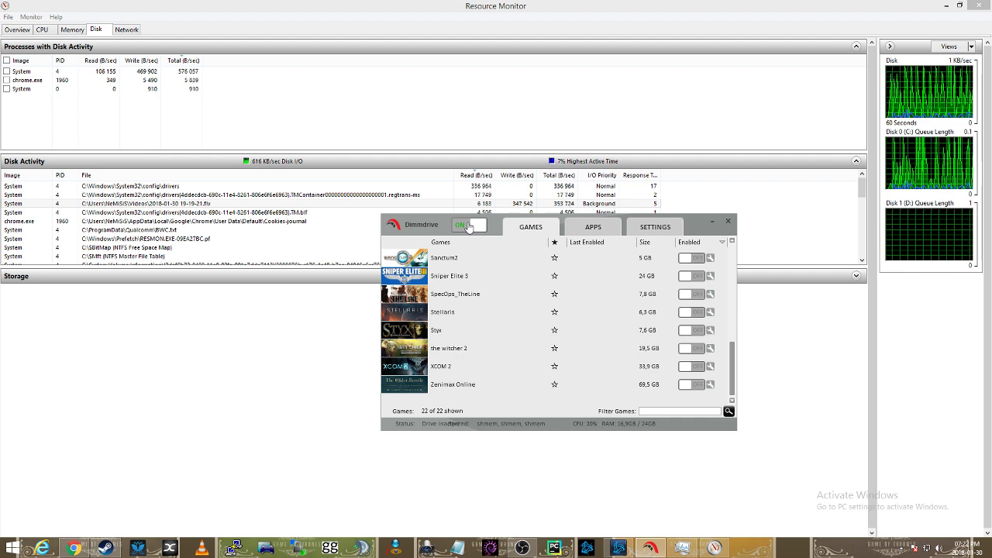
left_click(468, 226)
left_click(527, 337)
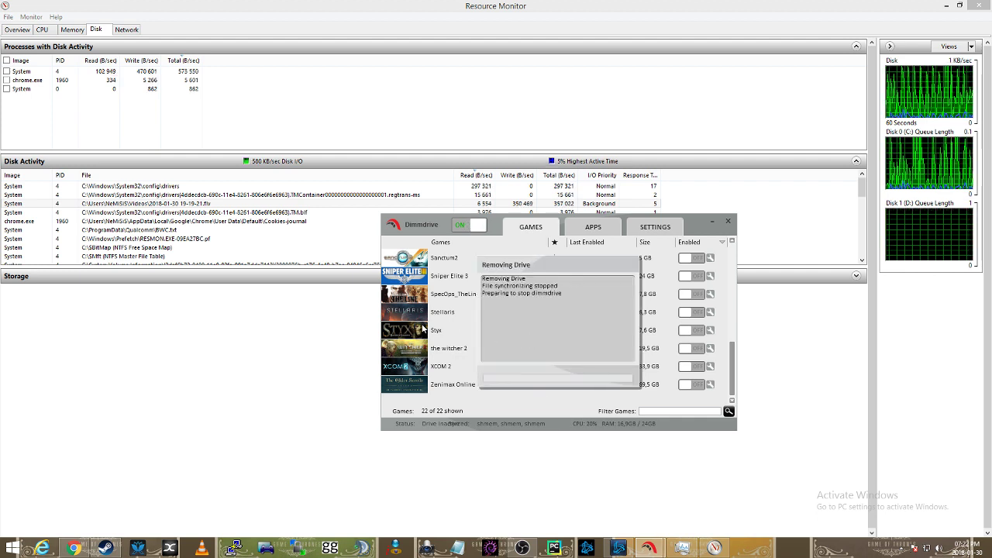
left_click(323, 329)
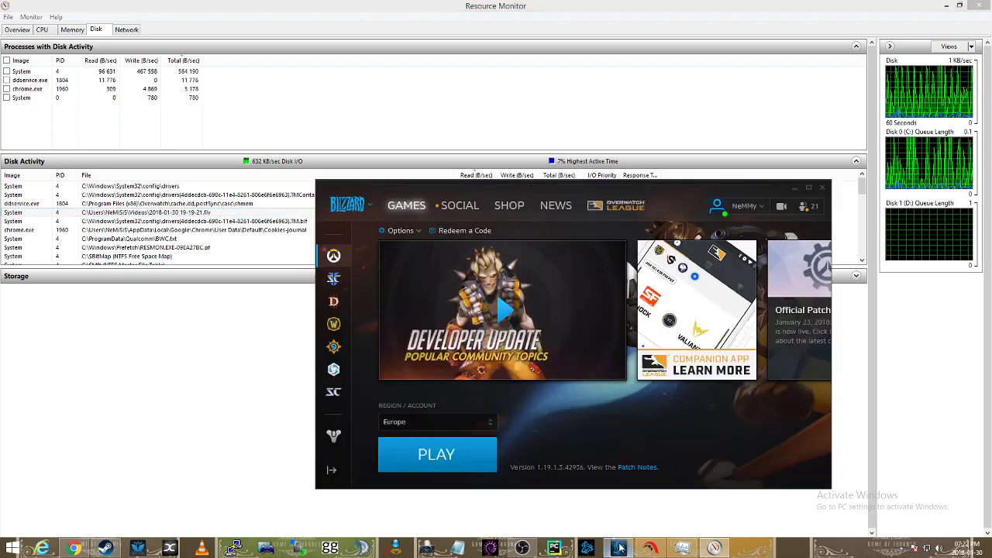
Launch Overwatch from Battle.net and highlight the data.000 read entry in Resource Monitor as it loads.
left_click(618, 548)
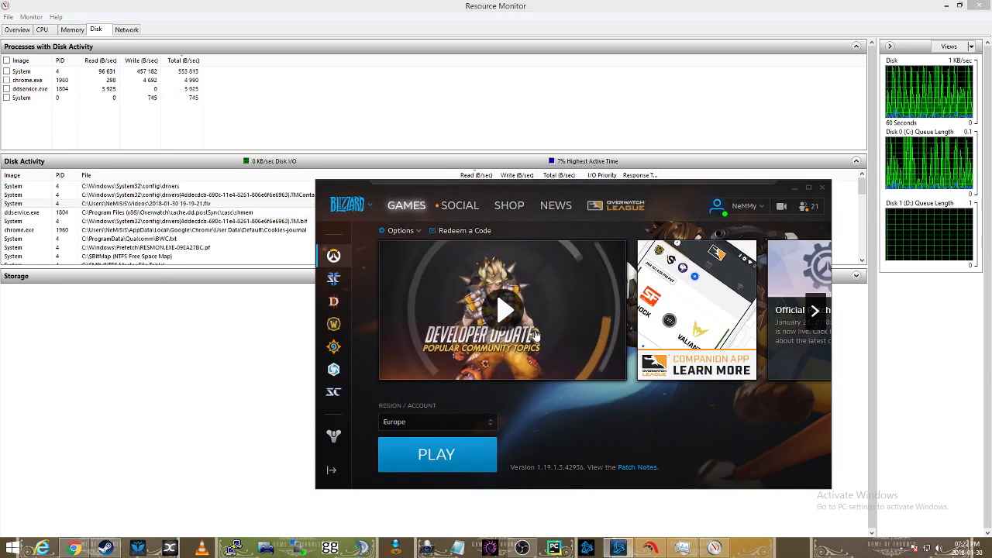
left_click(487, 320)
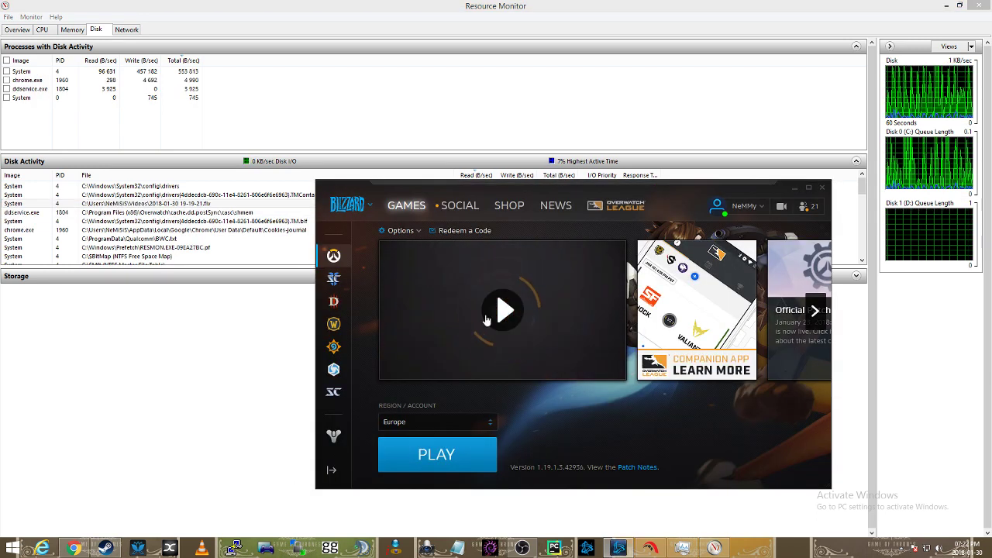
left_click(448, 460)
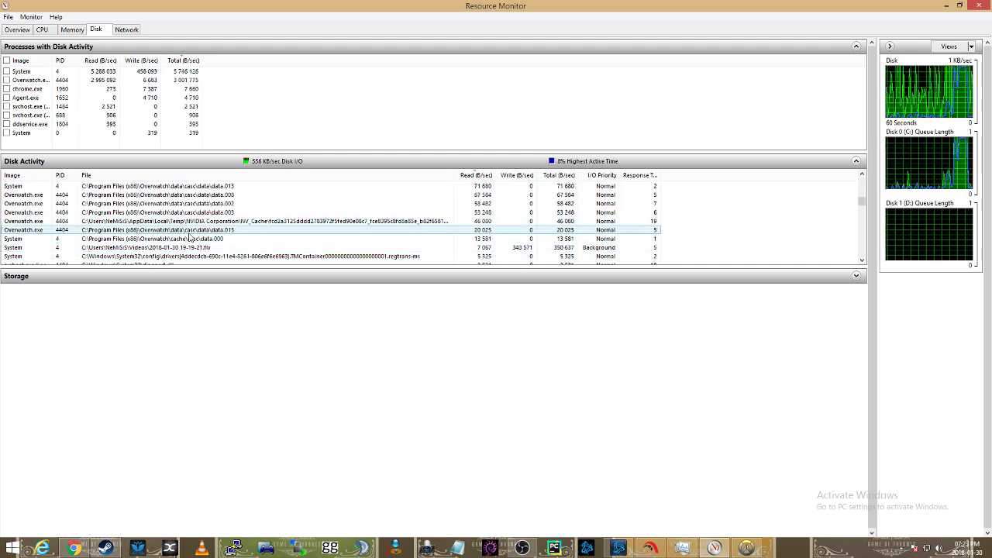
left_click(223, 248)
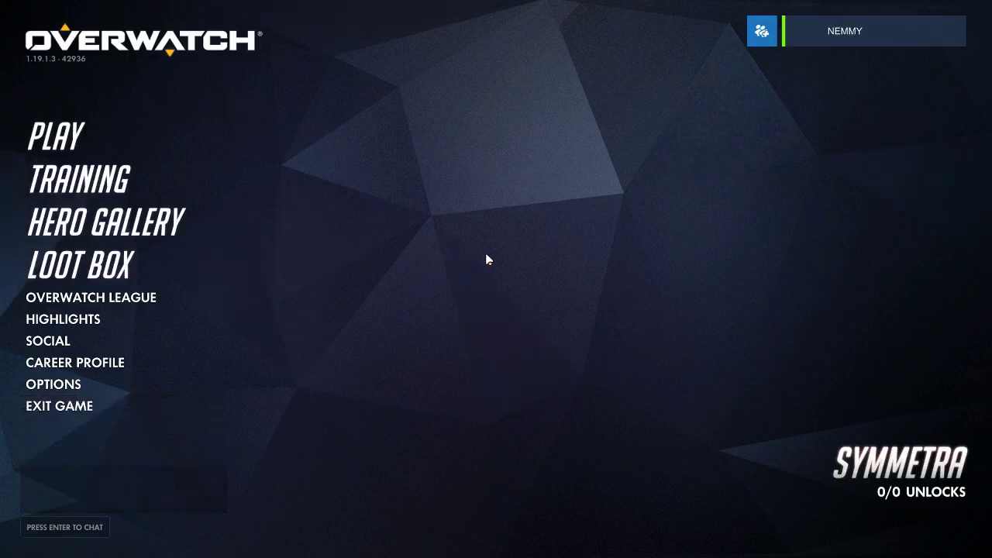
Enter the Practice Range as Roadhog and fire briefly at a target.
left_click(76, 179)
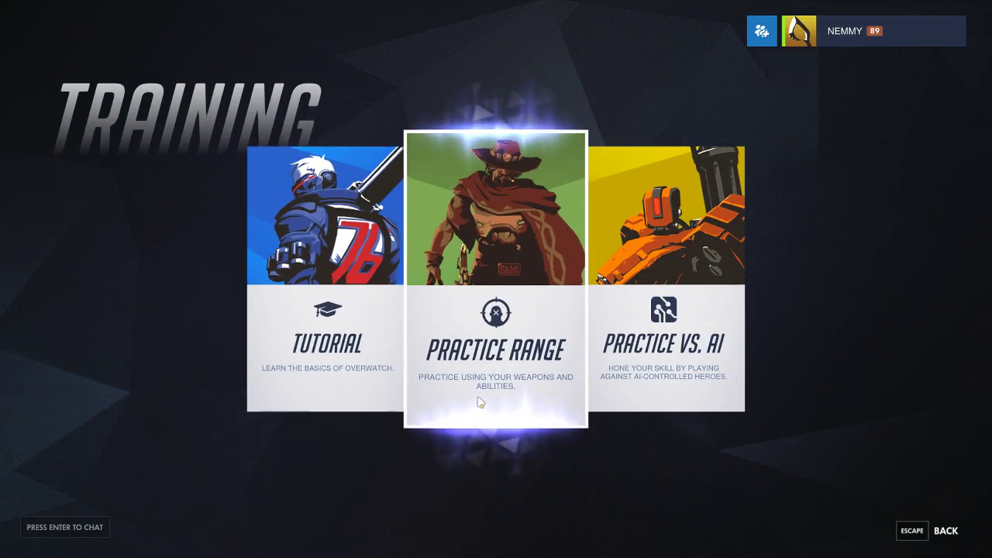
left_click(493, 347)
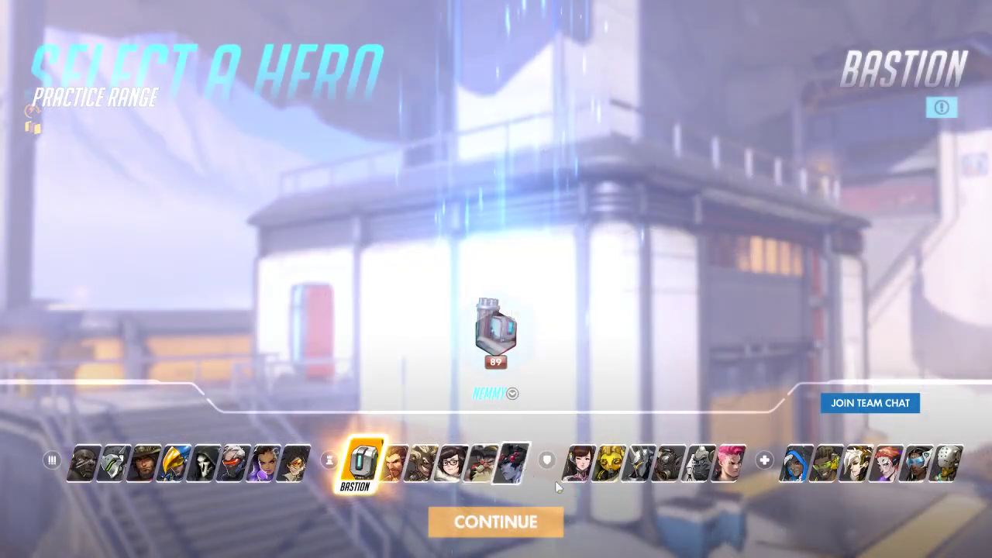
left_click(671, 463)
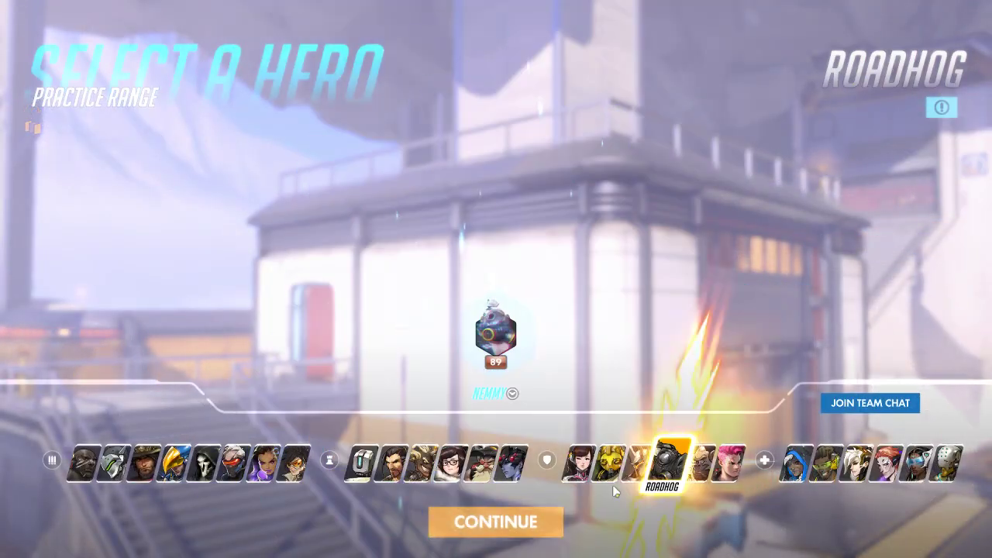
left_click(546, 519)
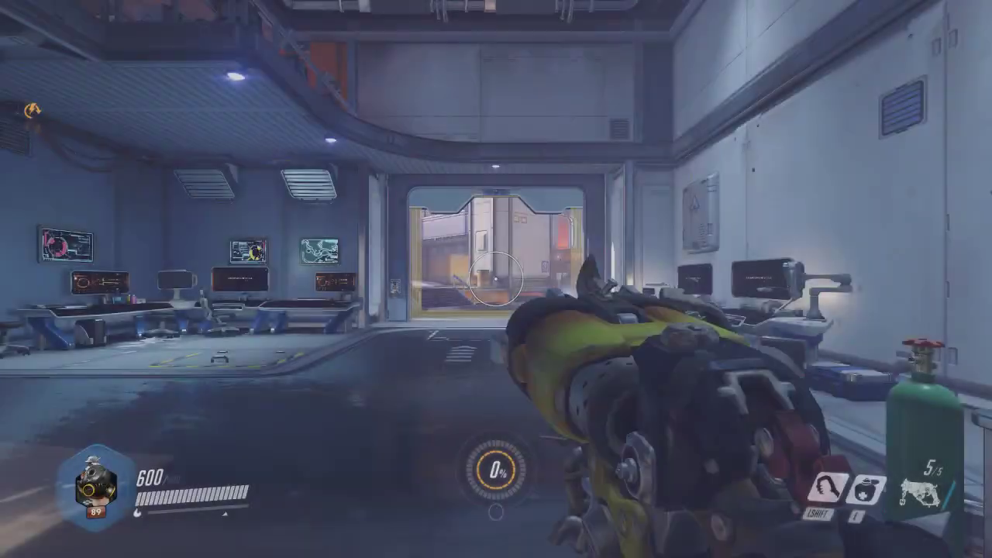
key("w")
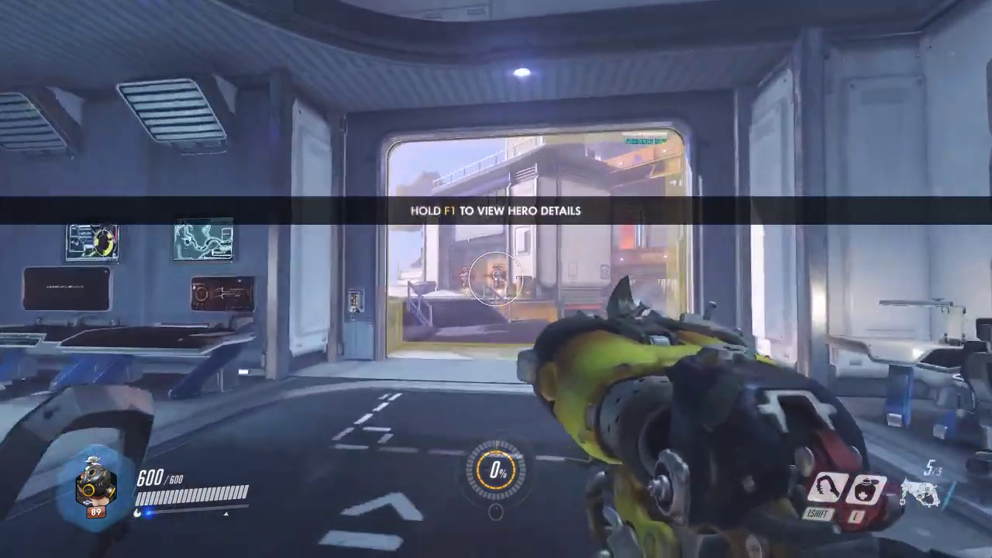
key("shift")
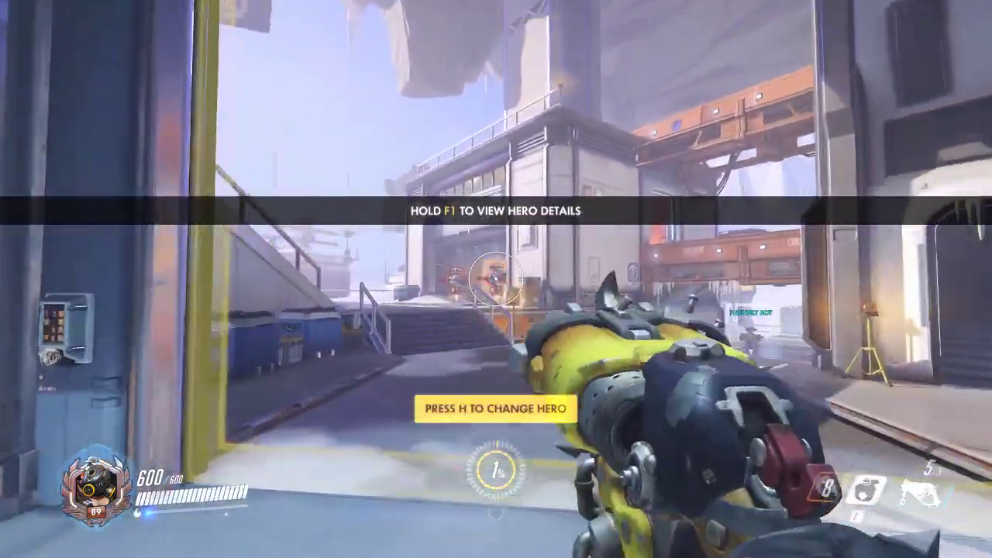
left_click(496, 279)
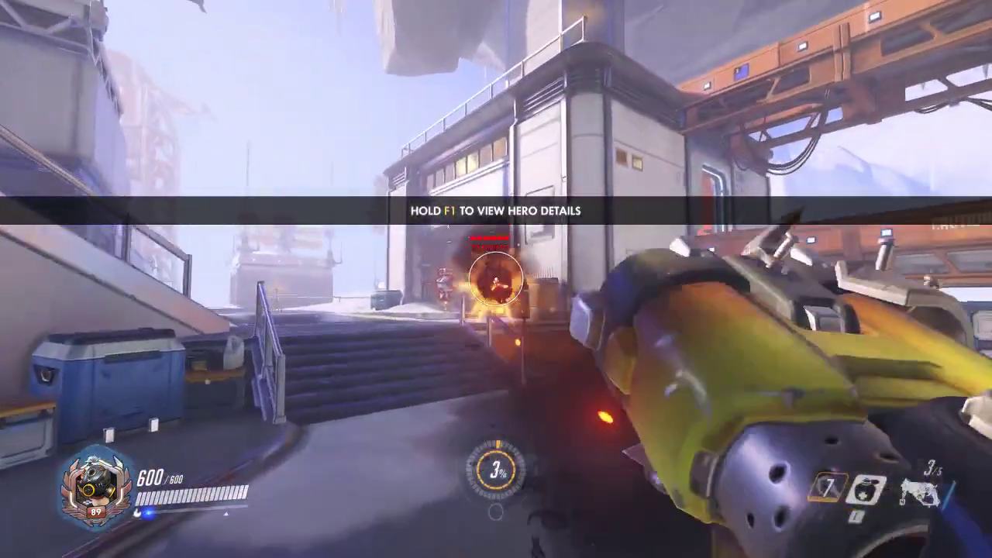
Quit Overwatch to the desktop.
key("Escape")
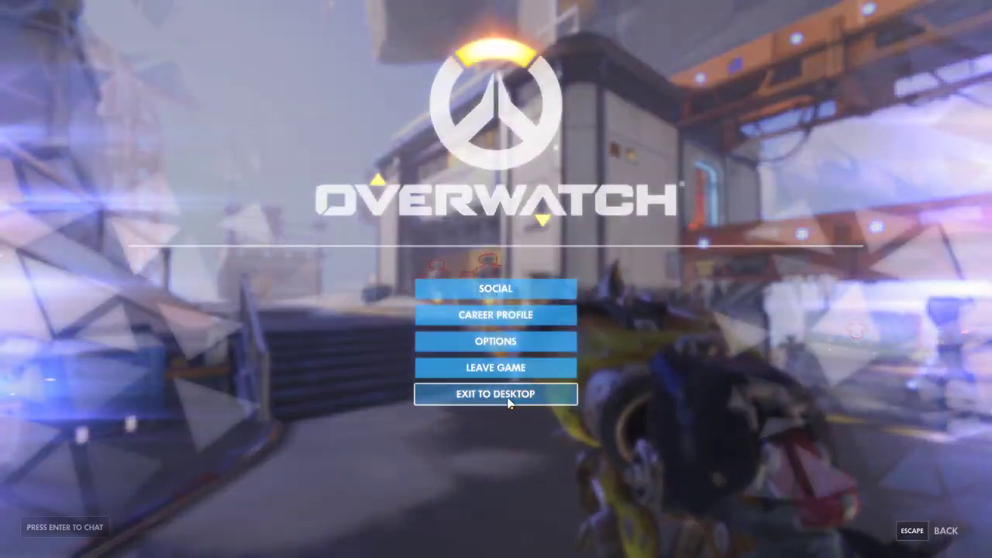
left_click(505, 399)
left_click(536, 310)
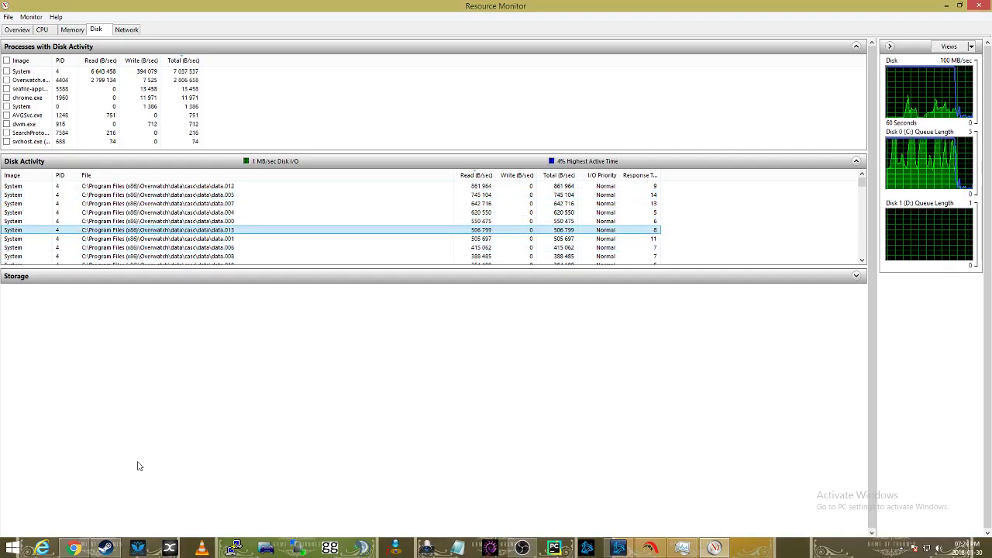
Check the combined size of the files in C:\Program Files (x86)\Overwatch\cache\casc.
key("super+e")
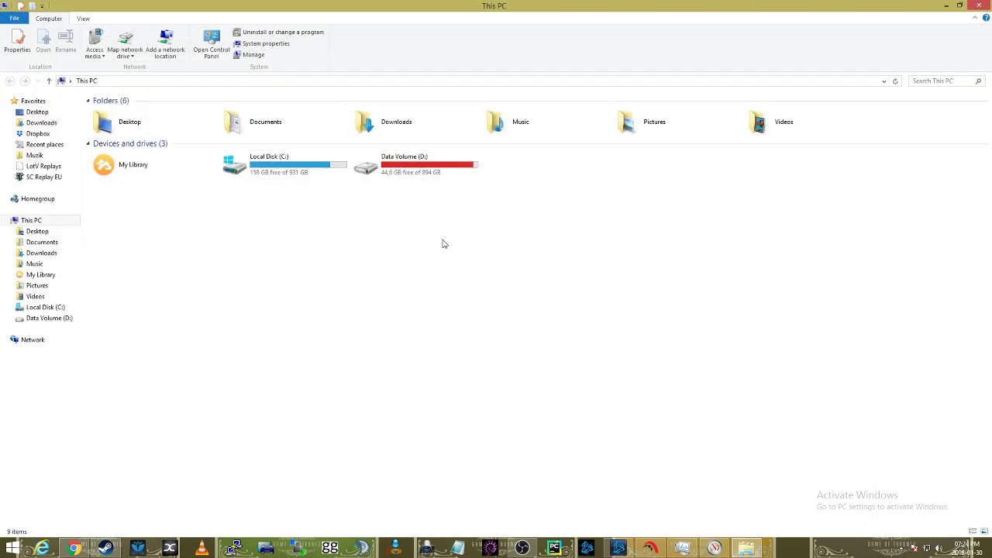
left_click(300, 173)
double_click(300, 173)
double_click(195, 230)
left_click(150, 330)
type("ov")
key("Return")
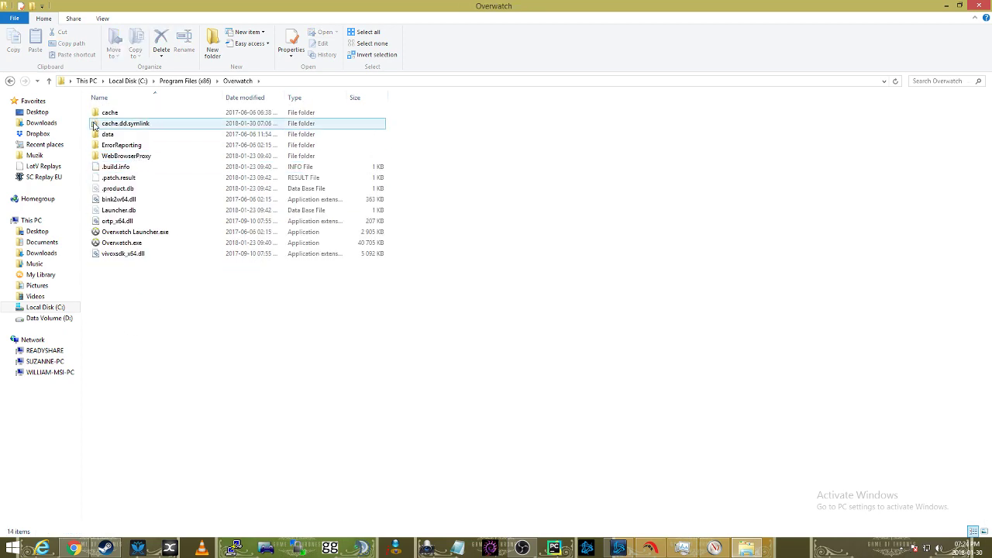
double_click(120, 114)
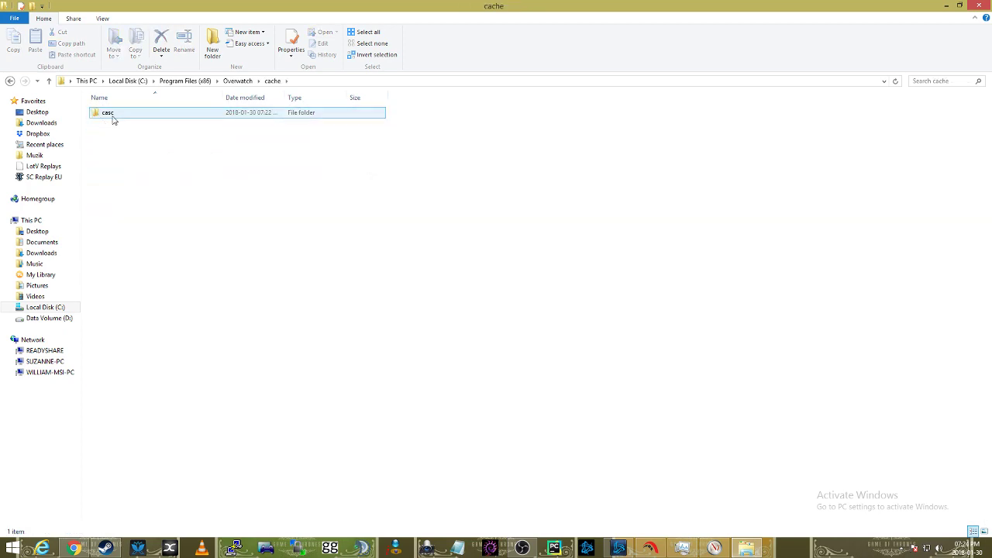
double_click(115, 115)
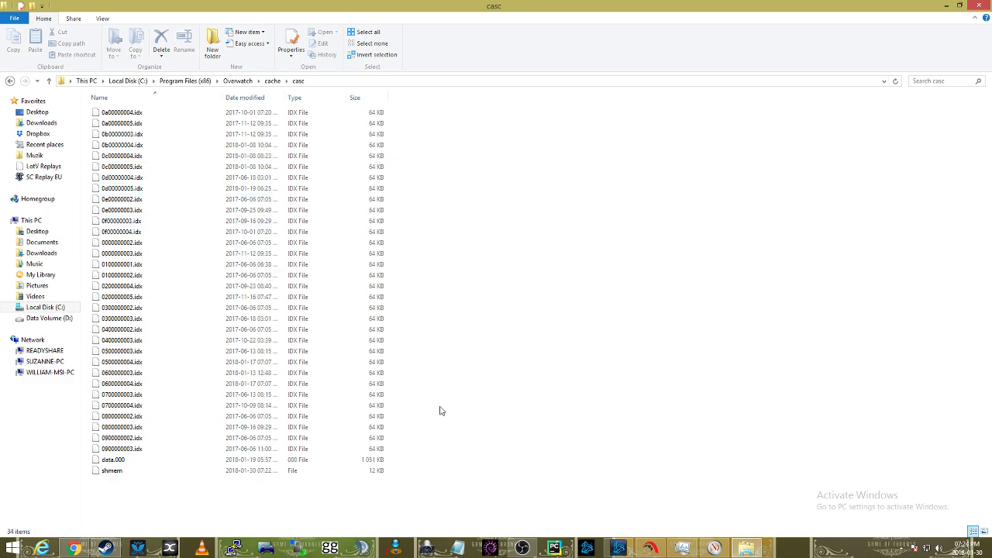
key("ctrl+a")
key("alt+Return")
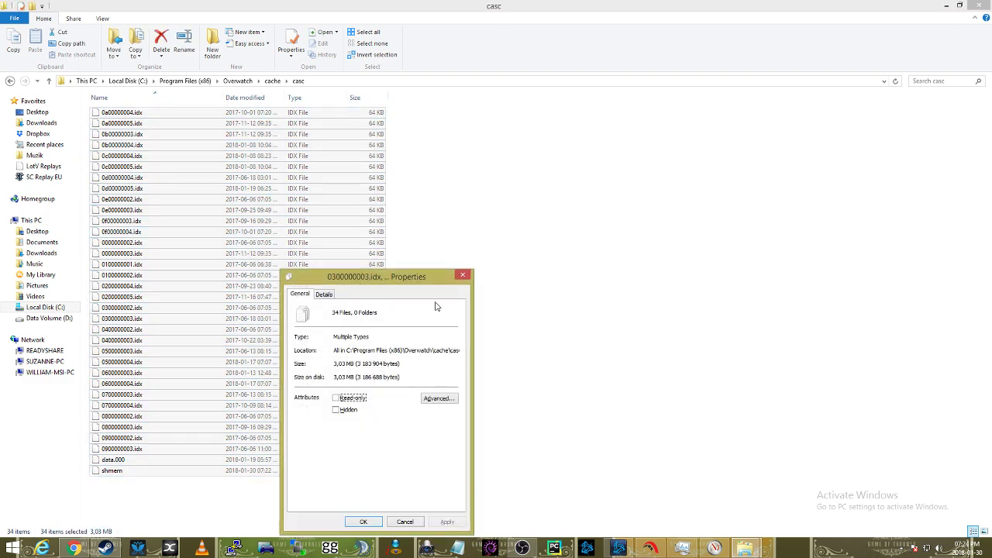
left_click(463, 276)
Check the combined size of the 48 files in Overwatch\data\casc\data.
left_click(238, 82)
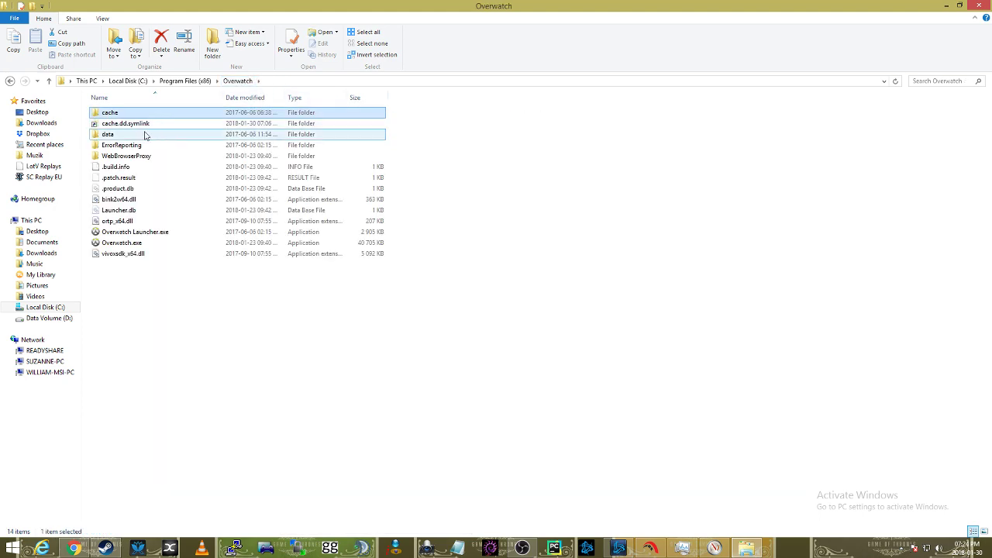
double_click(138, 135)
double_click(112, 114)
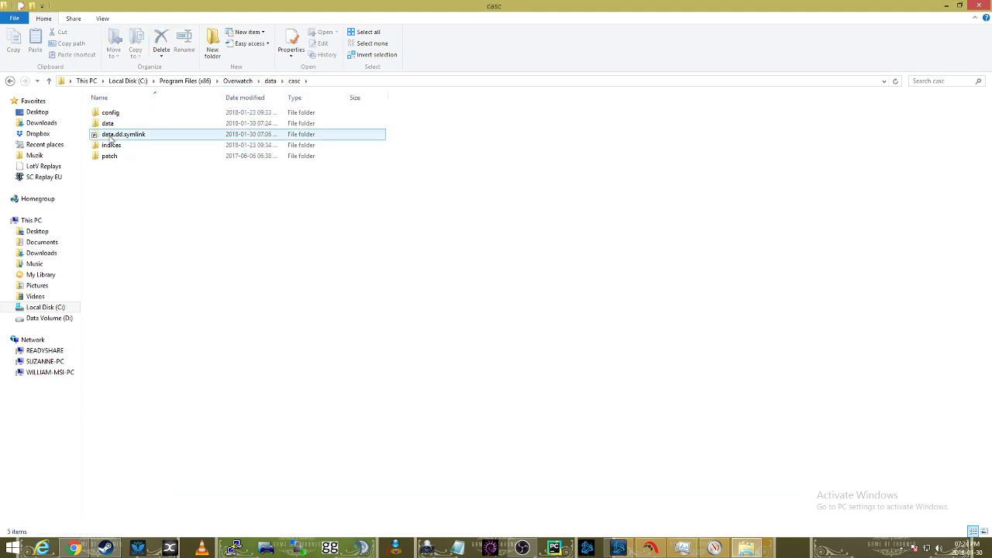
left_click(112, 125)
double_click(112, 124)
left_click(217, 237)
scroll(275, 306, "down", 4)
key("ctrl+a")
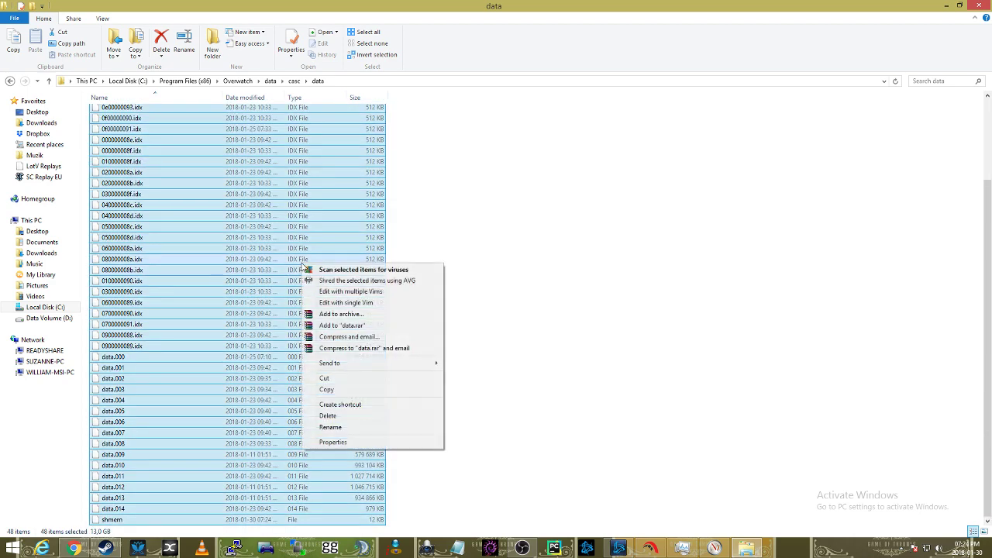
key("alt+Return")
left_click(419, 515)
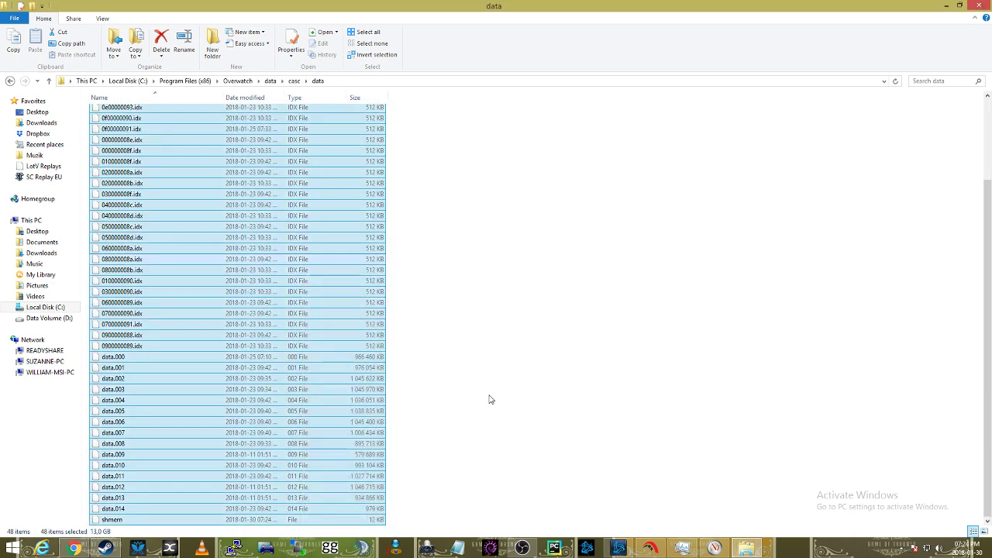
View the Overwatch folder's total size (13.2 GB) from Program Files (x86), then cancel Properties.
key("BackSpace")
key("BackSpace")
key("BackSpace")
key("BackSpace")
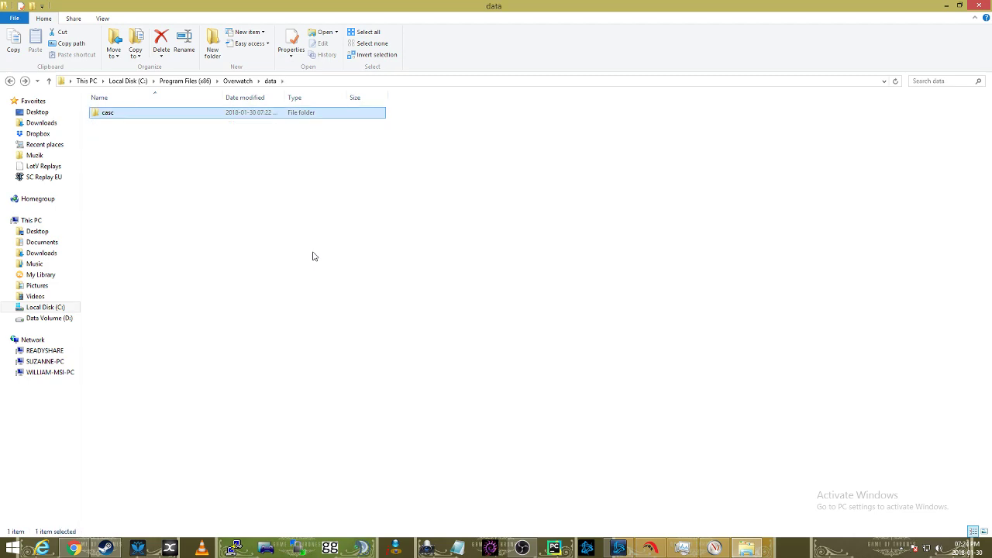
left_click(185, 80)
key("alt+Return")
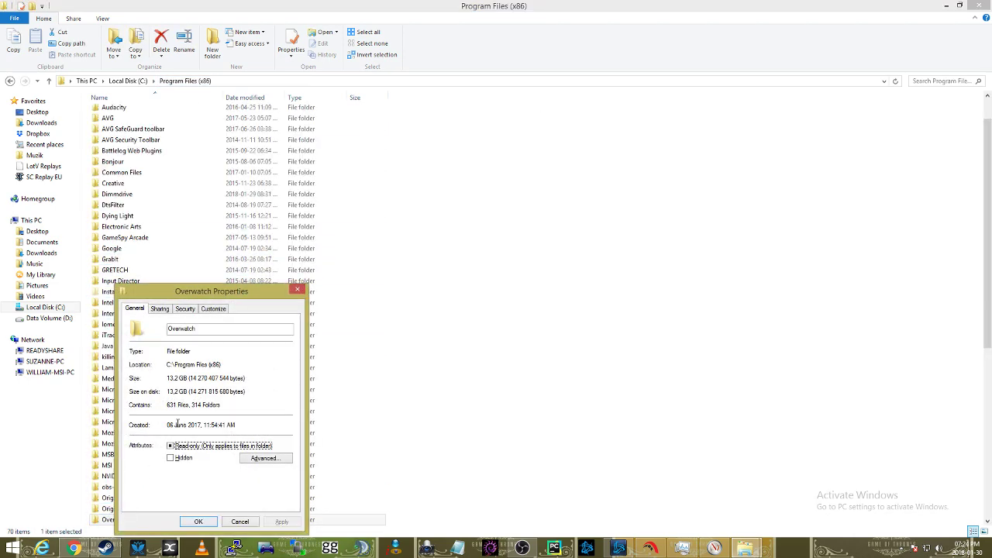
left_click(238, 521)
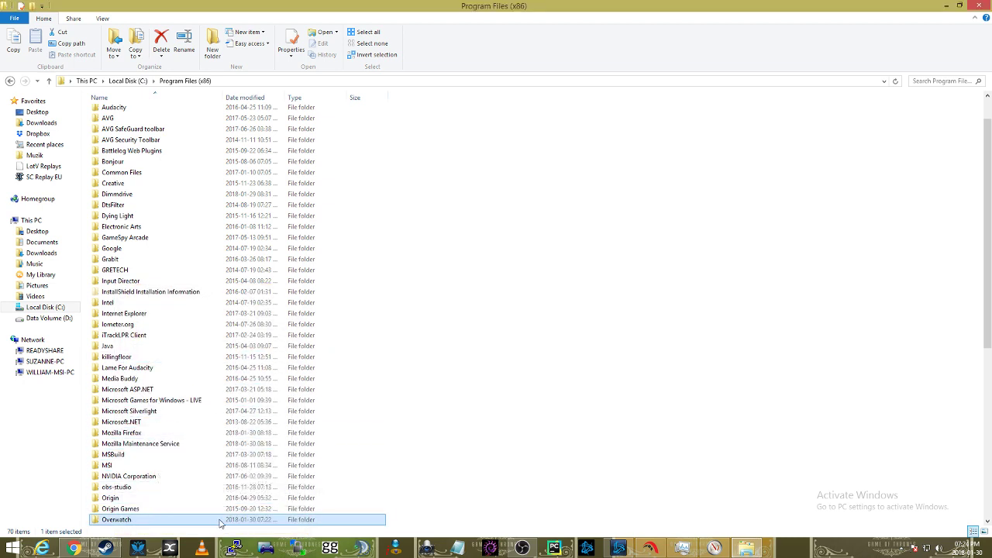
mouse_move(216, 524)
Place Dimmdrive's Apps list beside a resized Explorer window on the Overwatch folder.
left_click(649, 547)
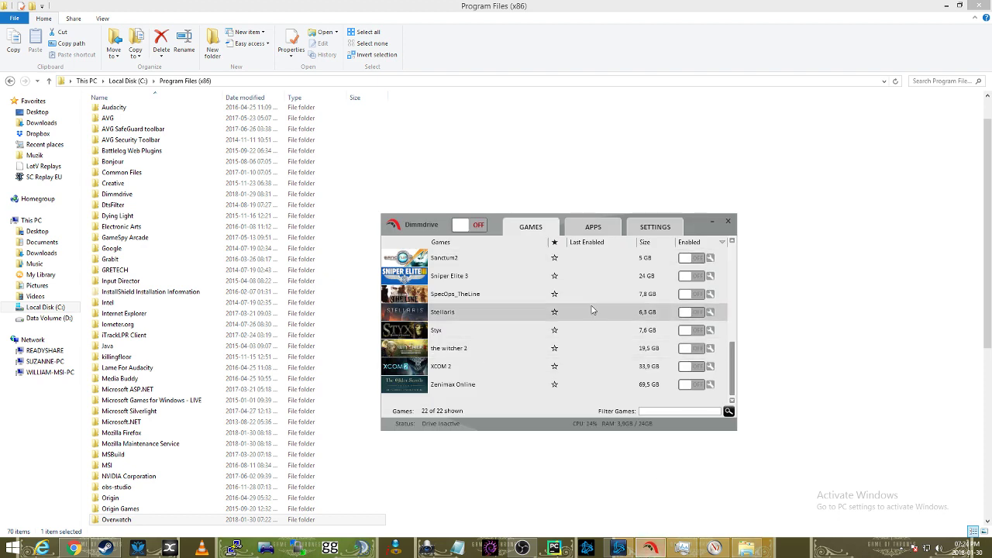
left_click(574, 233)
double_click(122, 520)
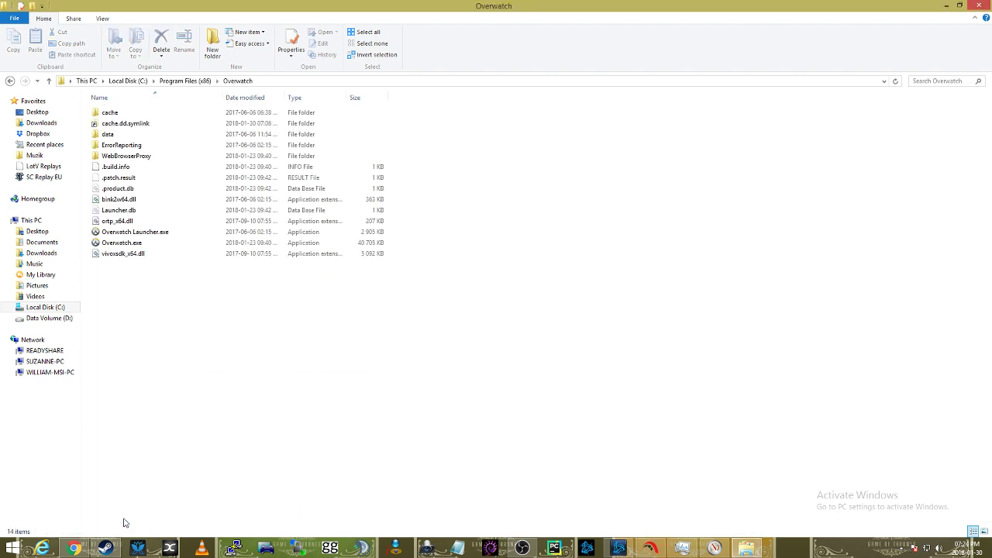
double_click(351, 15)
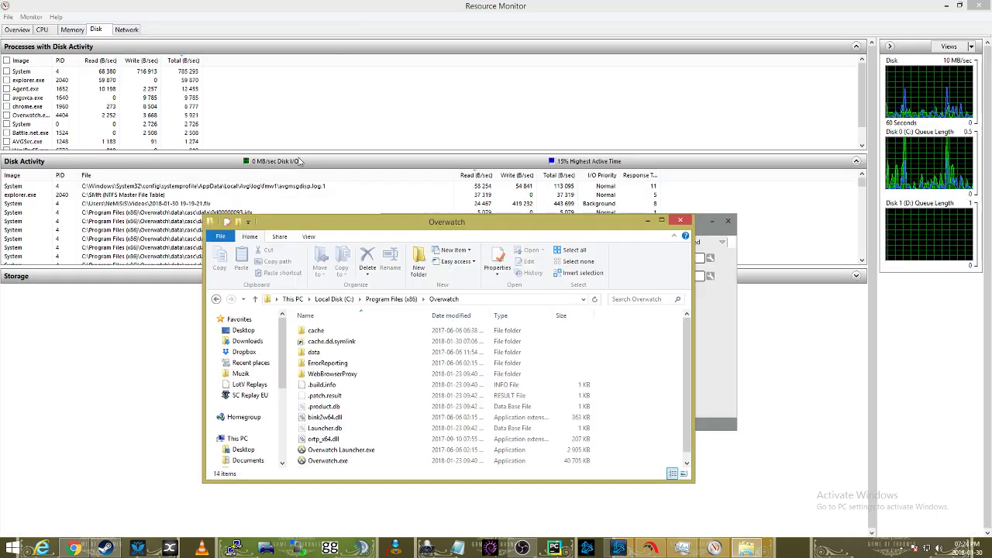
left_click_drag(413, 225, 175, 189)
left_click(105, 308)
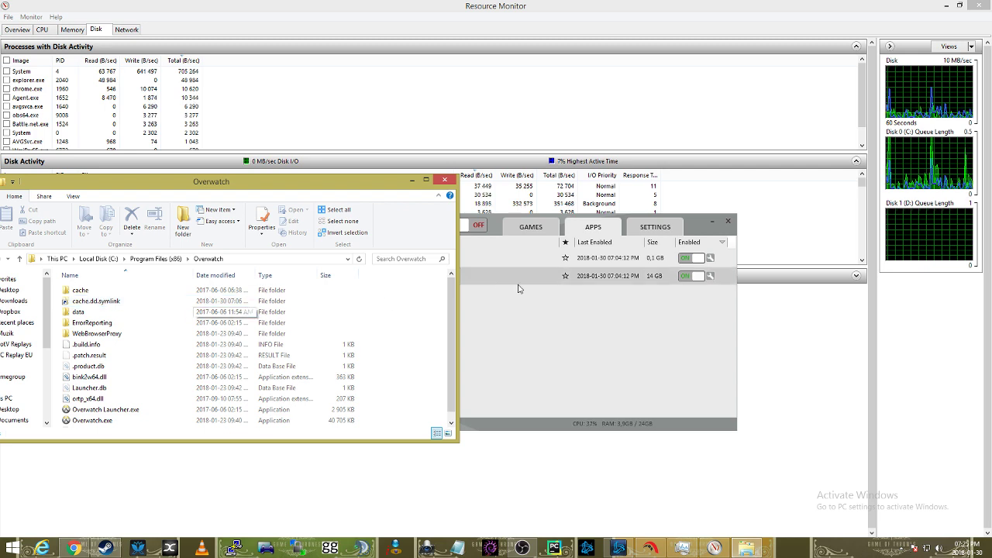
Drag Overwatch's cache (0.1 GB) and data (14 GB) folders into Dimmdrive's Apps list, both enabled.
left_click(536, 318)
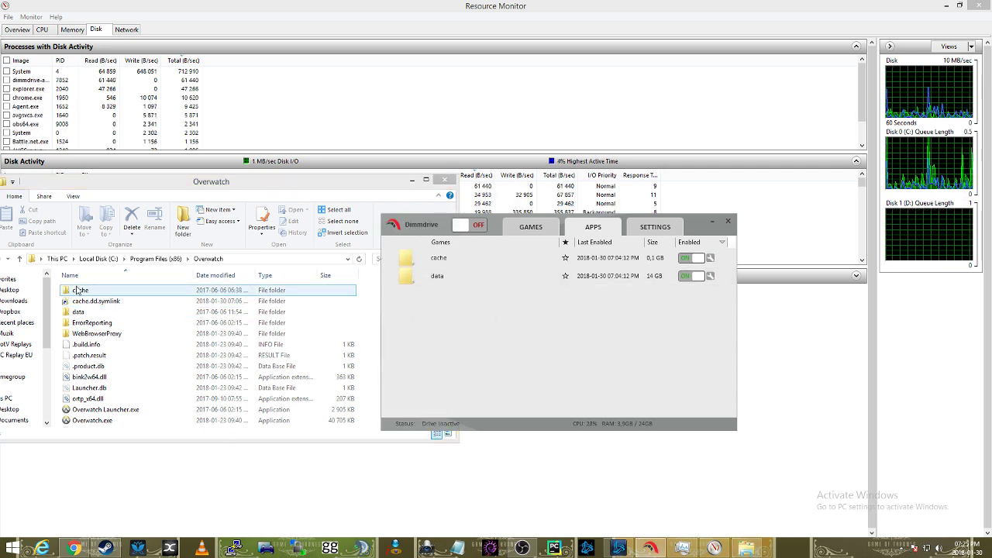
left_click_drag(77, 289, 109, 306)
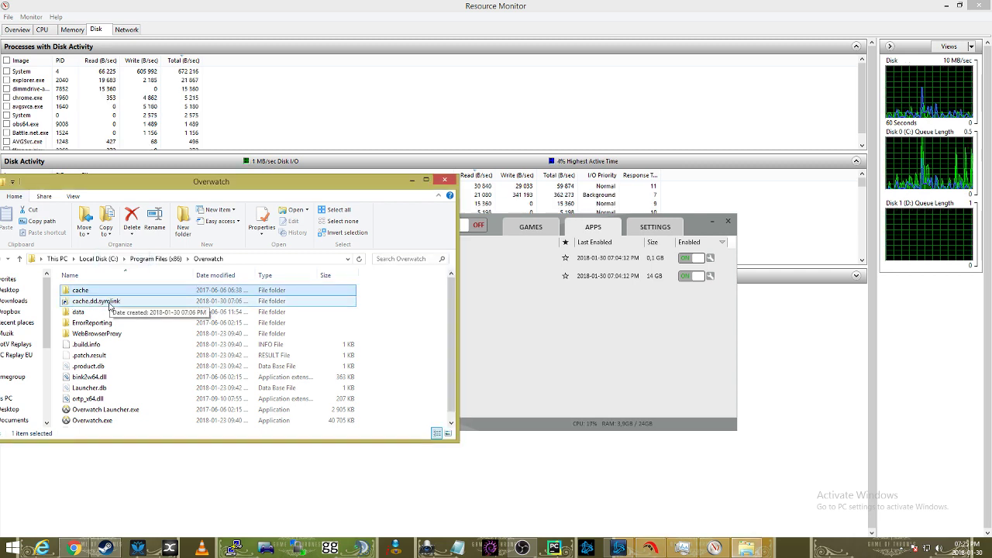
left_click(631, 280)
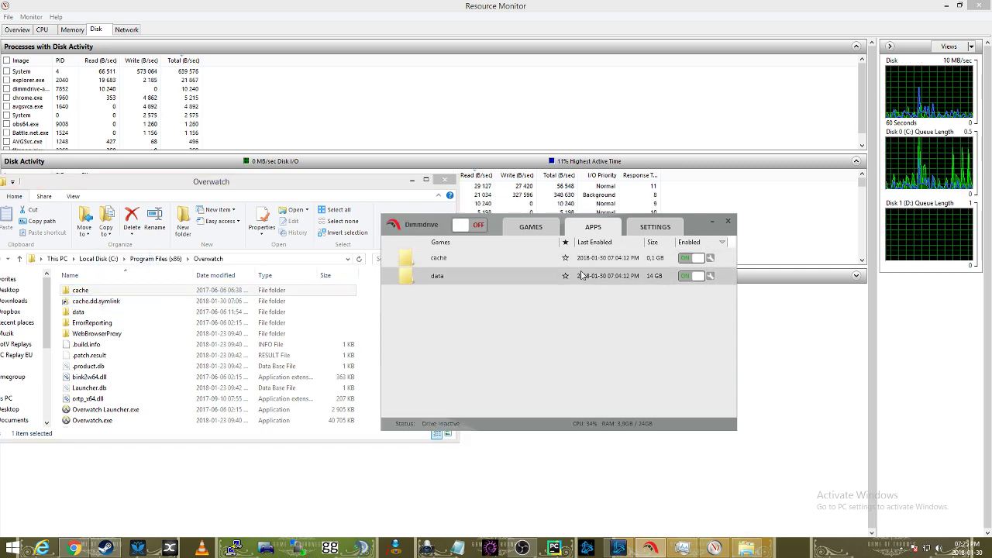
double_click(118, 312)
double_click(80, 293)
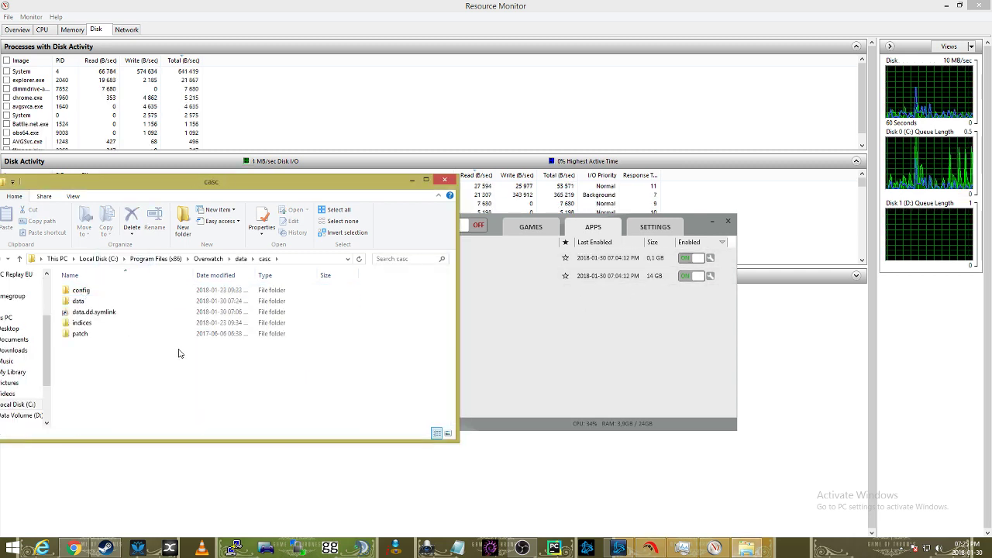
left_click_drag(82, 305, 193, 304)
left_click(554, 346)
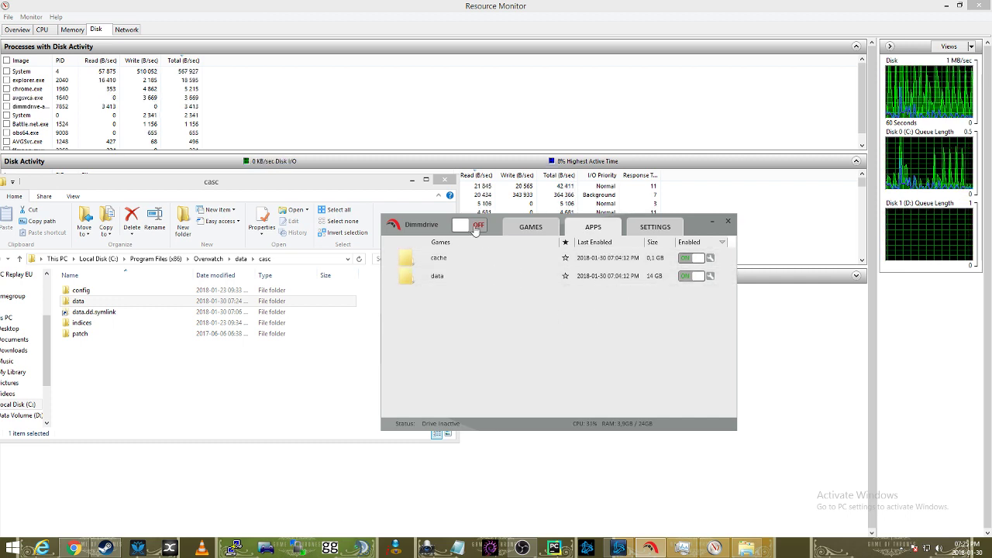
Arrange the casc folder and This PC Explorer windows side by side.
left_click(147, 377)
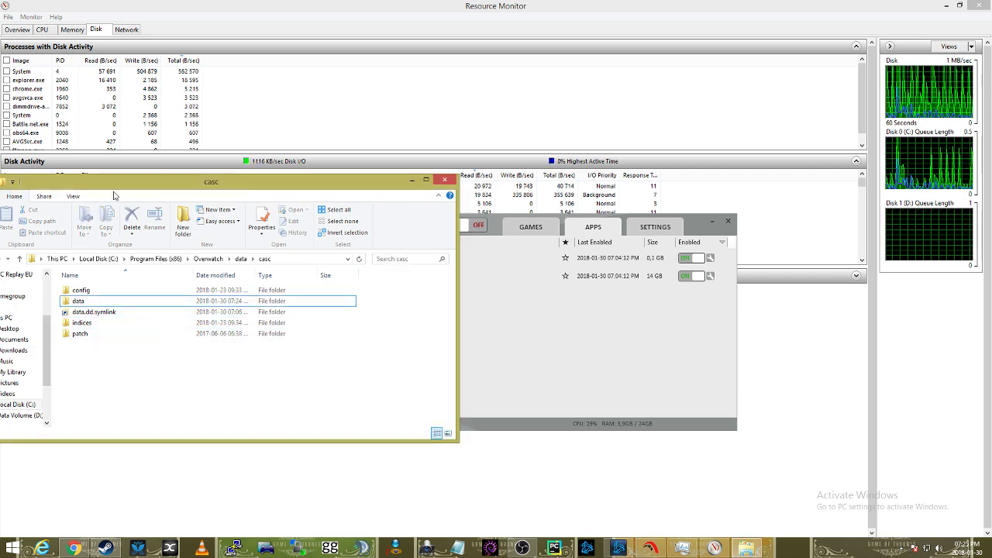
left_click_drag(136, 185, 337, 177)
left_click(190, 310)
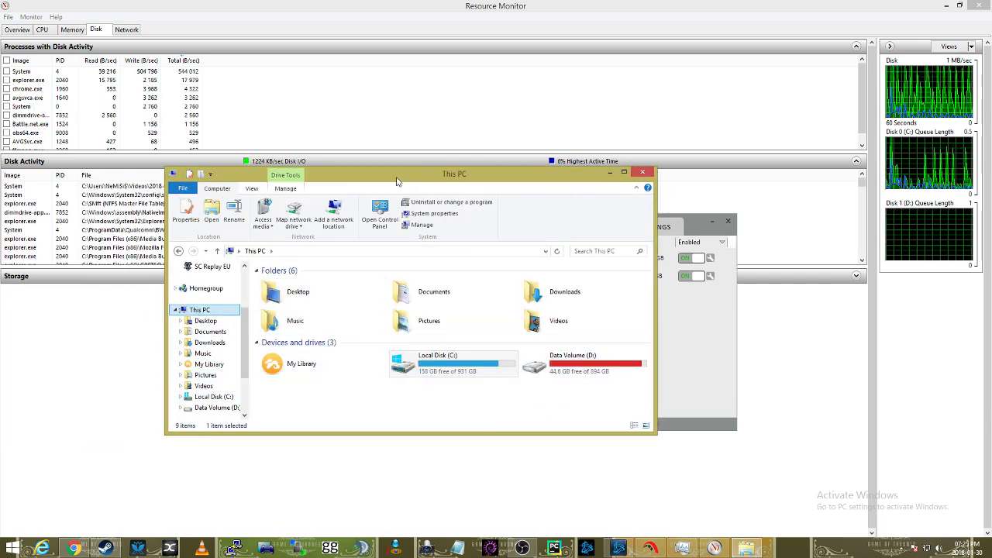
left_click_drag(405, 188, 304, 194)
Check Dimmdrive's settings and Alerts sound list without changes, then return to the Apps list.
left_click(617, 376)
left_click(656, 231)
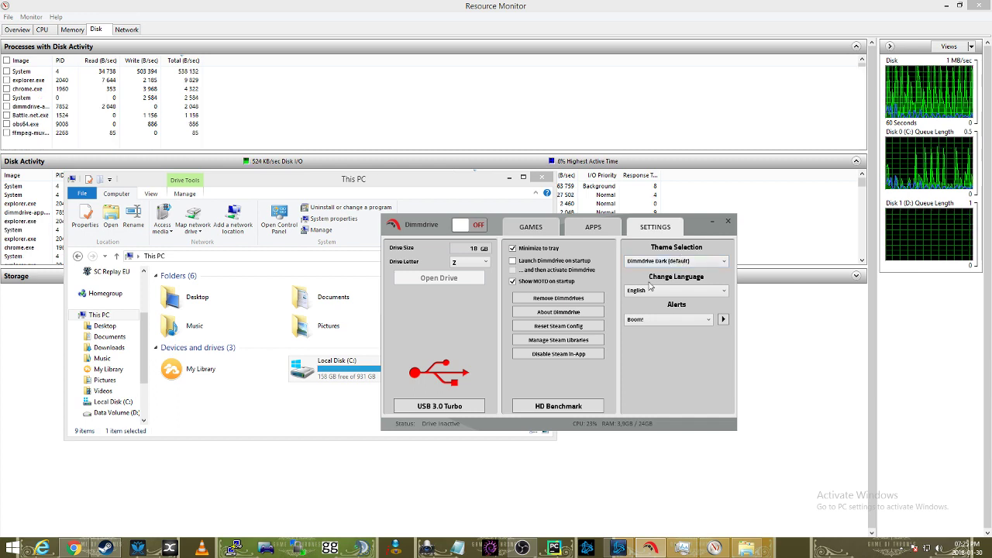
left_click(652, 326)
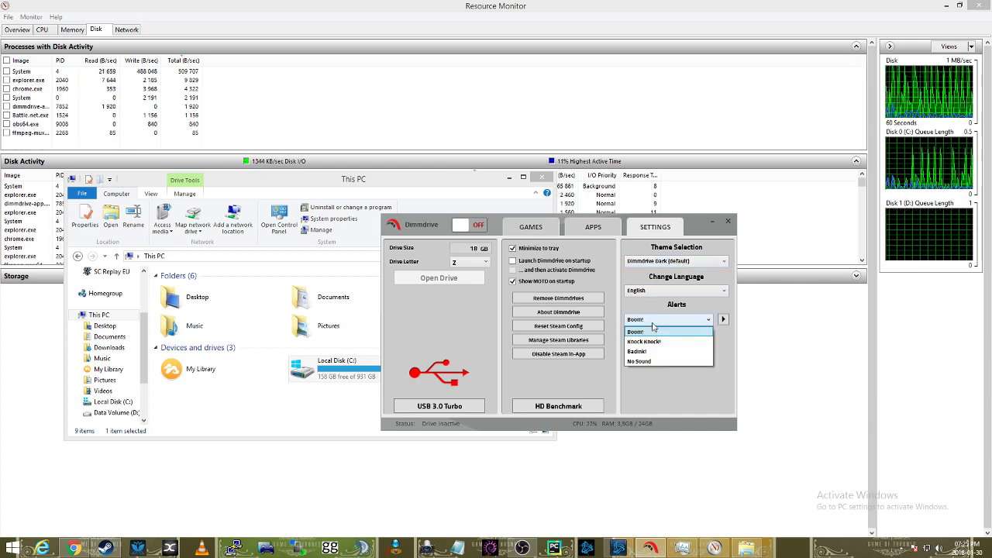
left_click(650, 387)
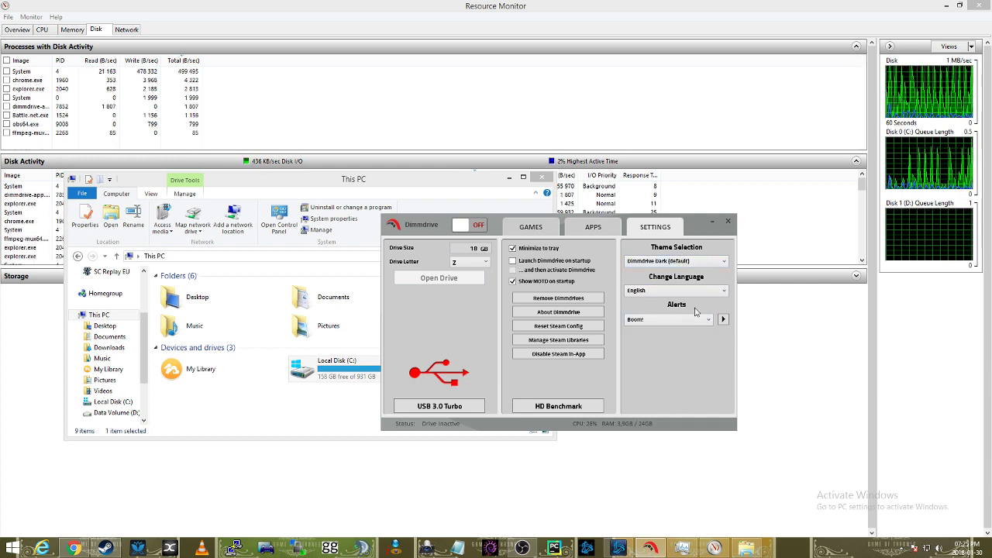
left_click(590, 227)
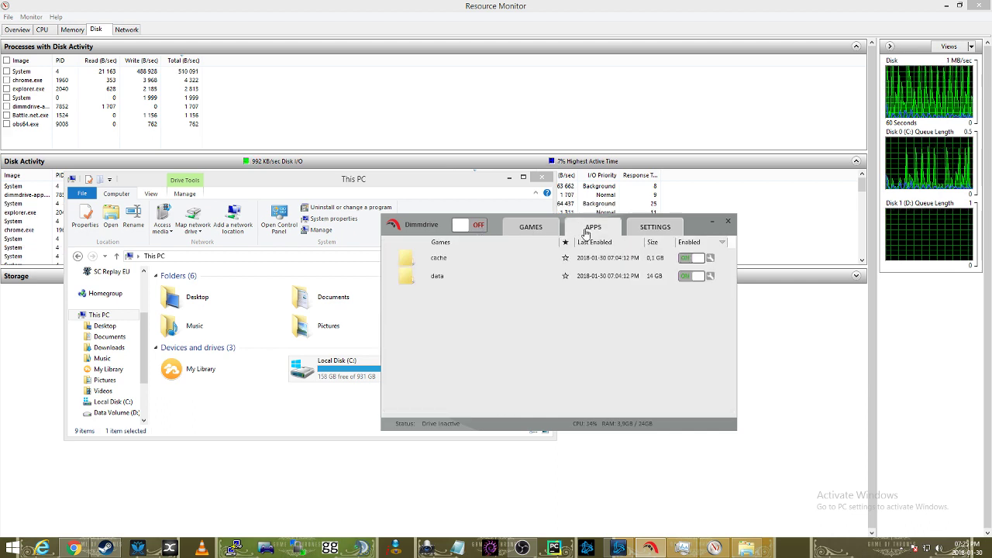
Switch the Dimmdrive RAM drive on to start copying Overwatch's 13 GB onto Z:.
left_click(478, 228)
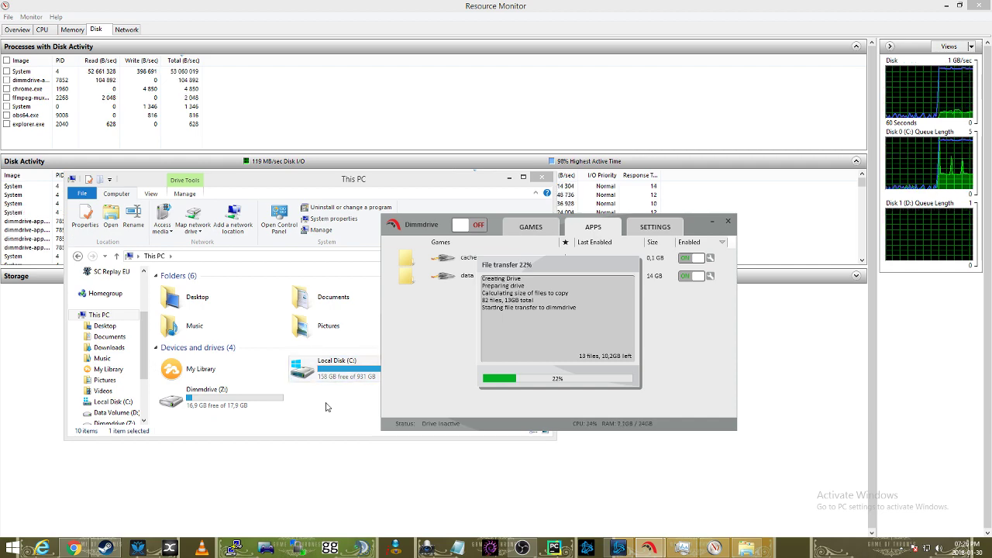
Check the C: and D: drives and Dimmdrive's transfer progress, then bring Resource Monitor forward.
key("super")
left_click(125, 336)
left_click(345, 370)
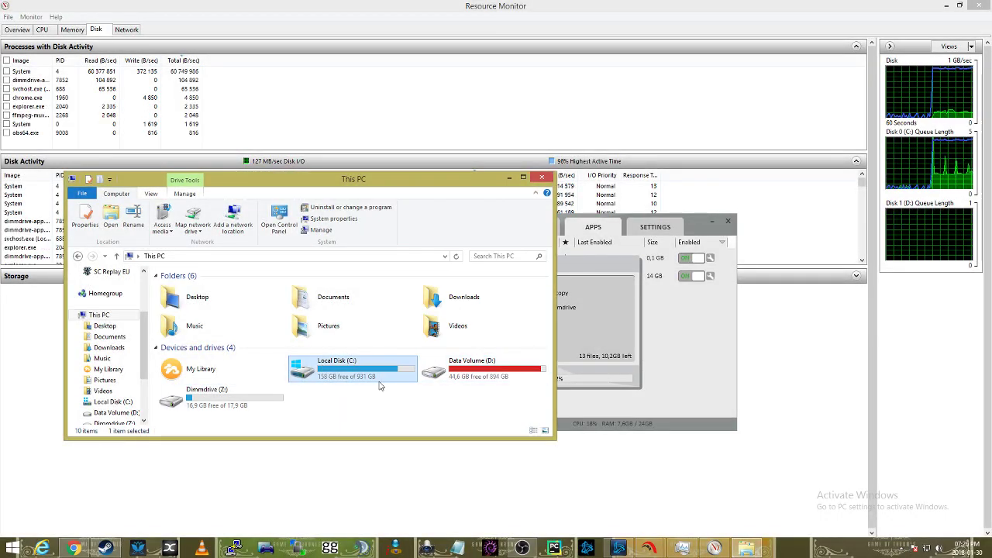
left_click(509, 373)
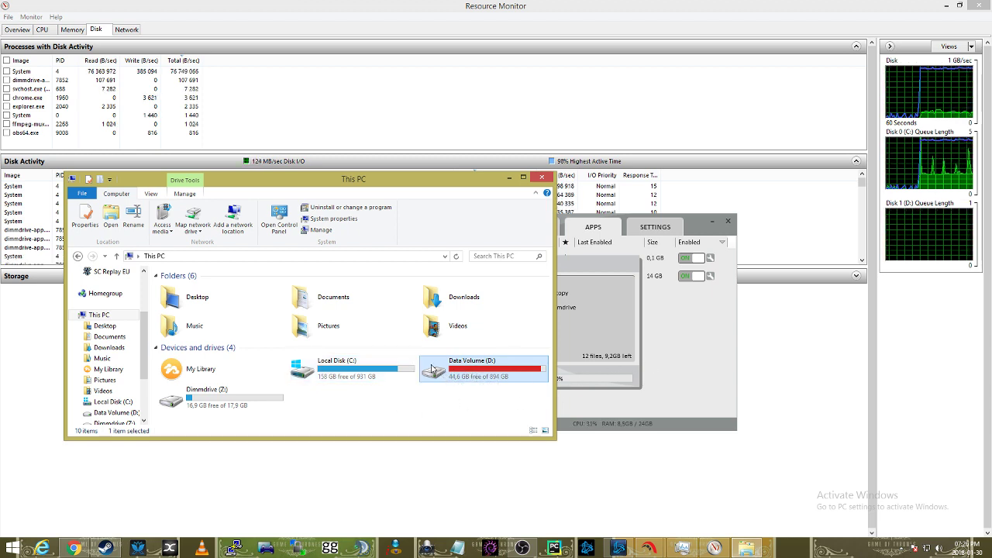
left_click(352, 371)
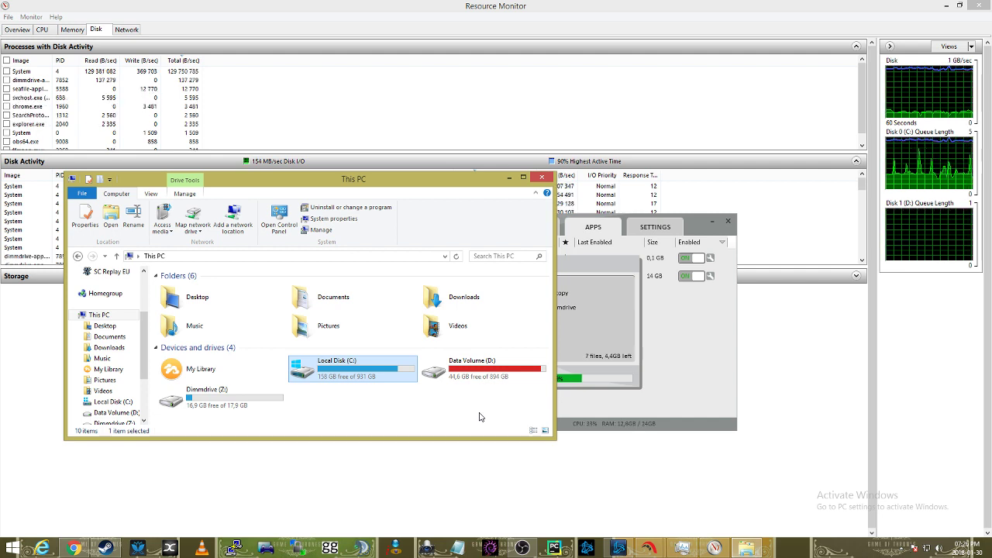
left_click(616, 334)
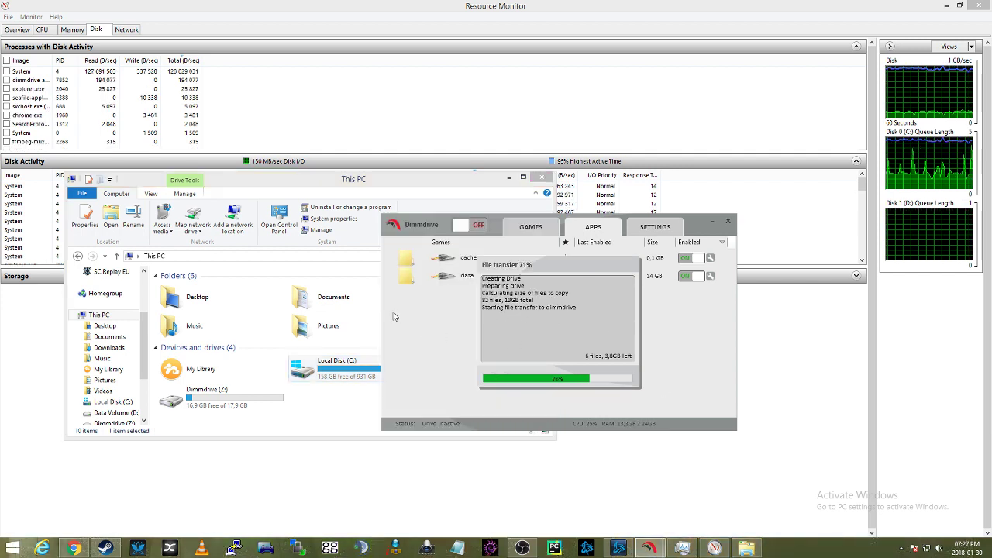
left_click(453, 151)
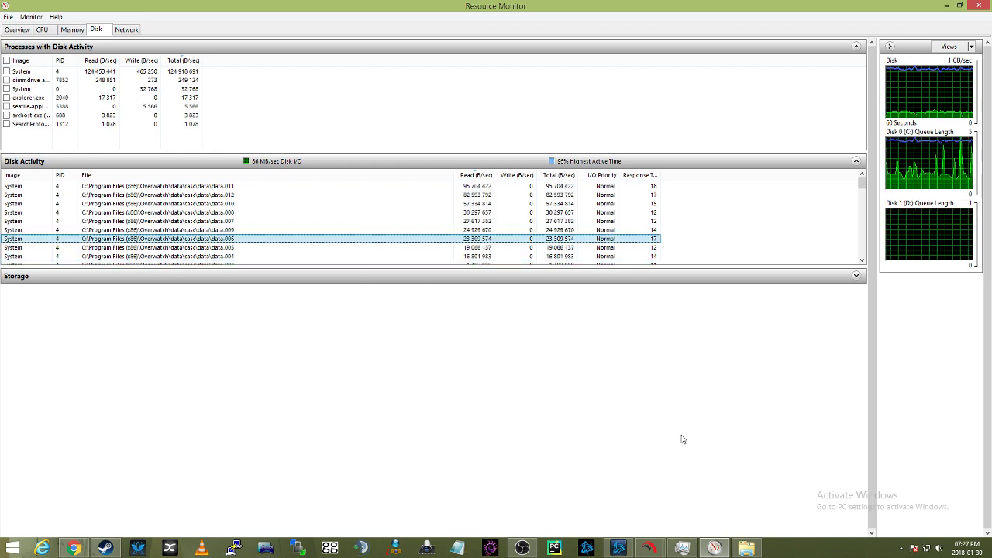
Let Dimmdrive's transfer finish, then open the Dimmdrive (Z:) drive in File Explorer.
mouse_move(649, 547)
left_click(687, 490)
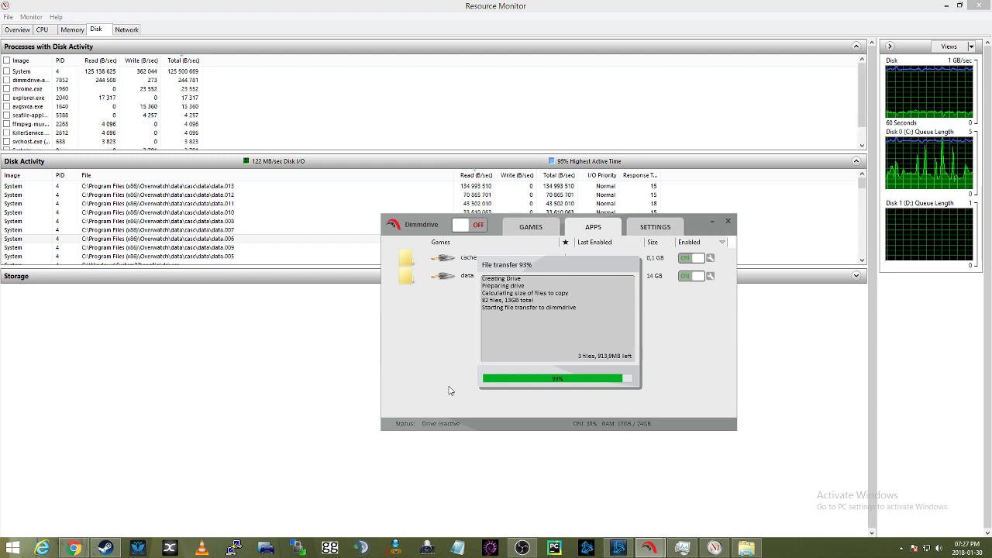
mouse_move(746, 547)
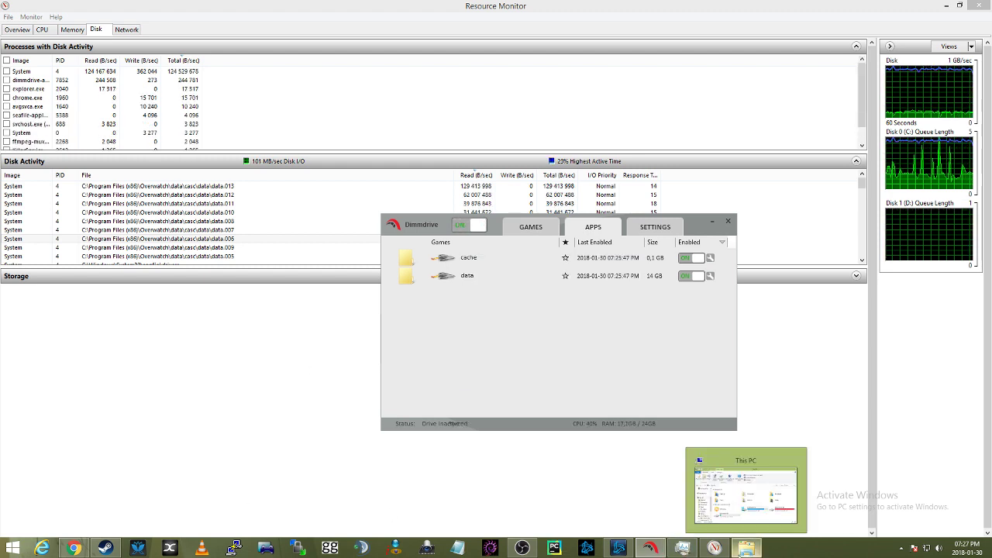
left_click(743, 530)
left_click(222, 395)
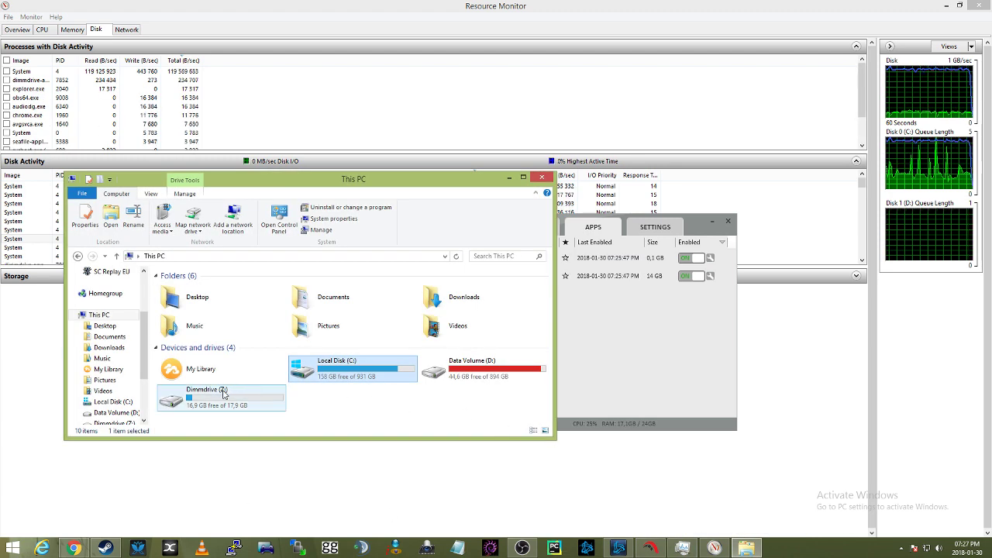
double_click(220, 395)
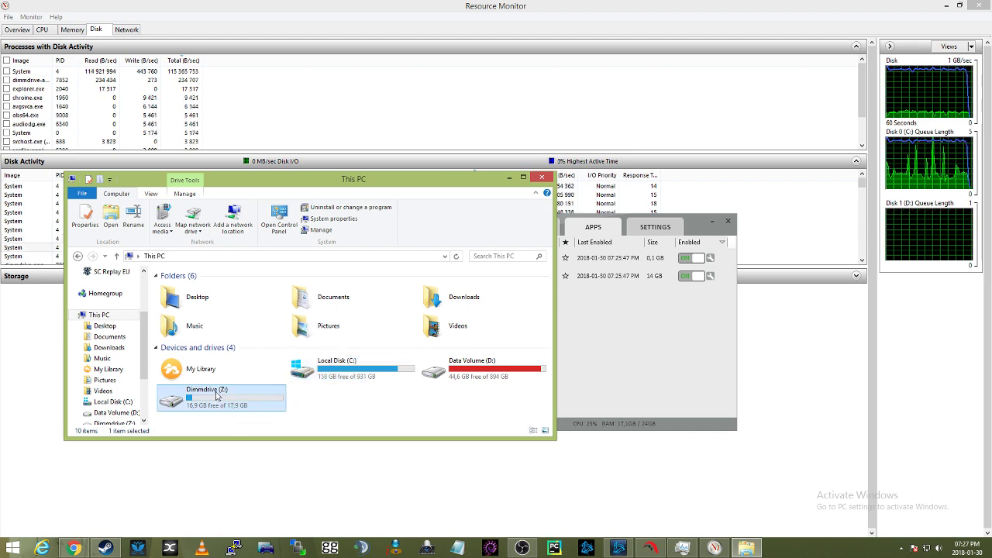
Check the size and file count of dd.1-cache and dd.2-data on Z: (13.0 GB, 82 files).
left_click_drag(235, 351, 149, 279)
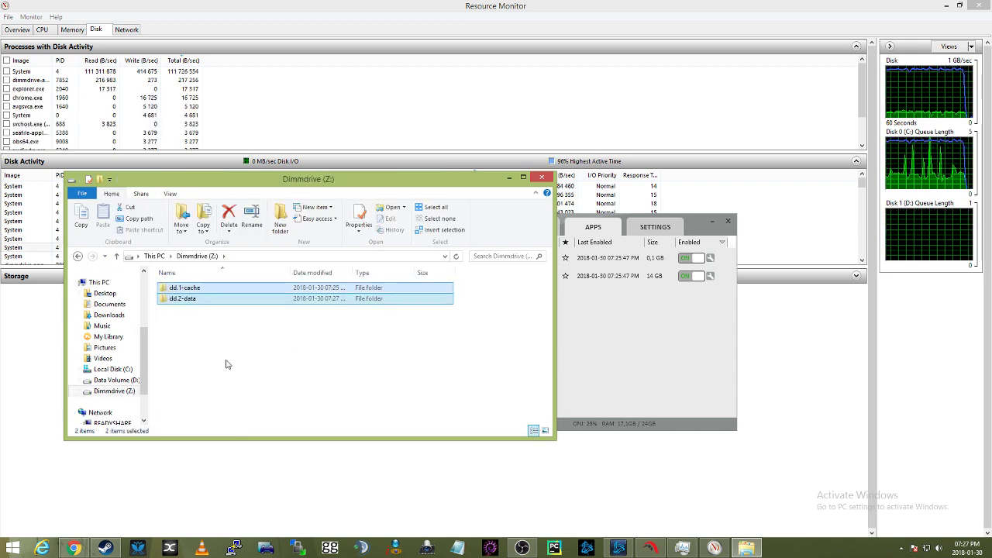
left_click(229, 325)
left_click_drag(237, 349, 206, 284)
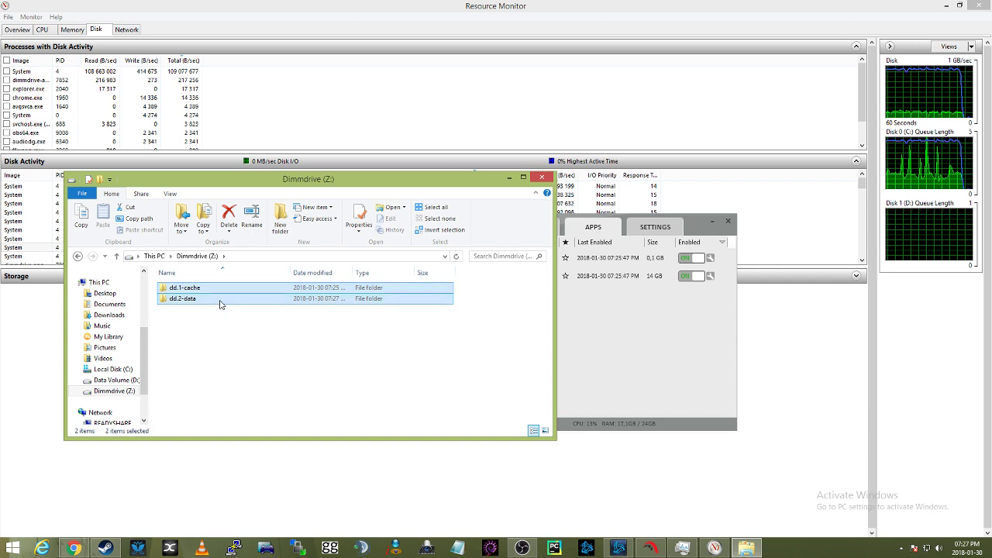
key("alt+Return")
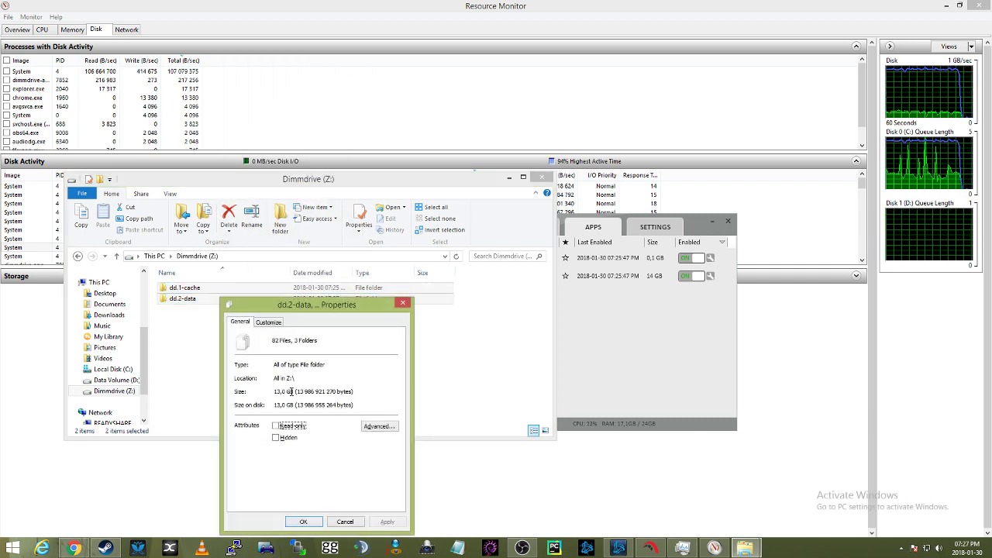
left_click(358, 522)
Browse to C:\Program Files (x86)\Dimmdrive, confirm it is empty, then return to Program Files (x86).
left_click_drag(232, 330, 364, 325)
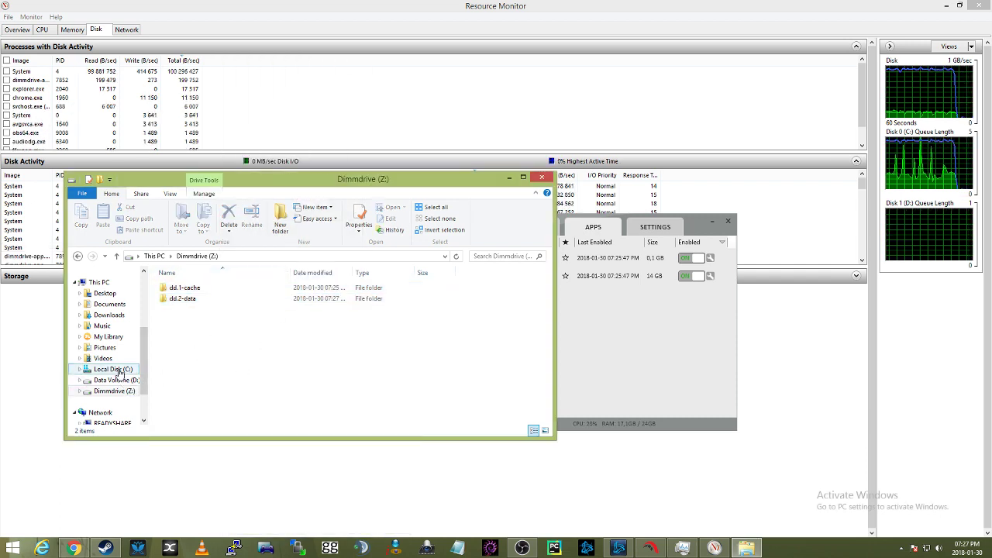
left_click(120, 370)
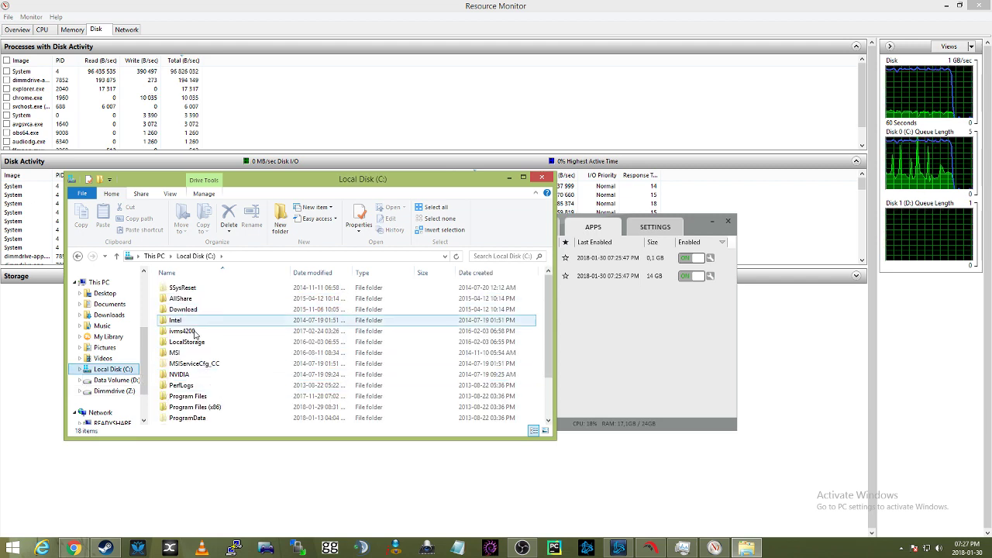
left_click(213, 408)
double_click(213, 407)
left_click(209, 397)
scroll(215, 414, "down", 2)
double_click(213, 342)
left_click(253, 256)
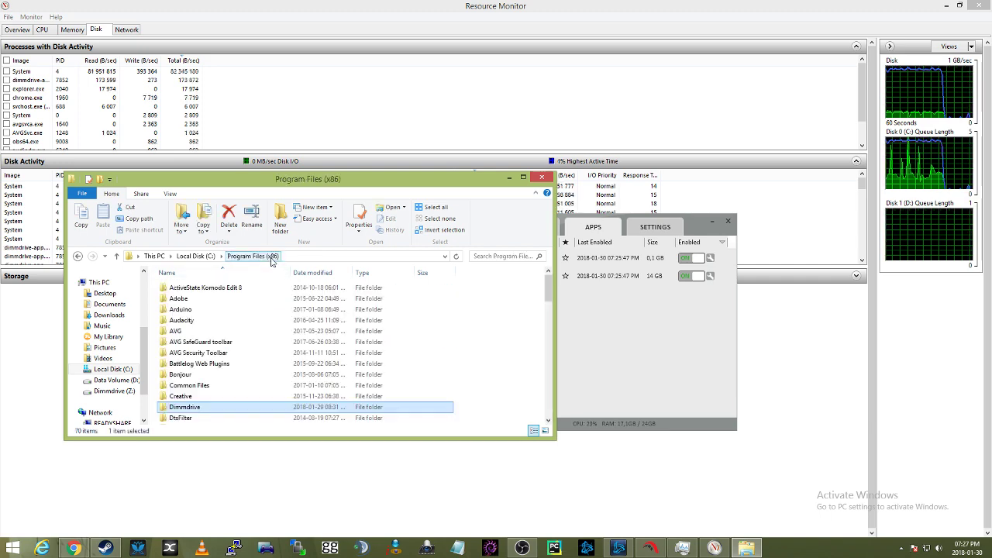
scroll(232, 396, "down", 5)
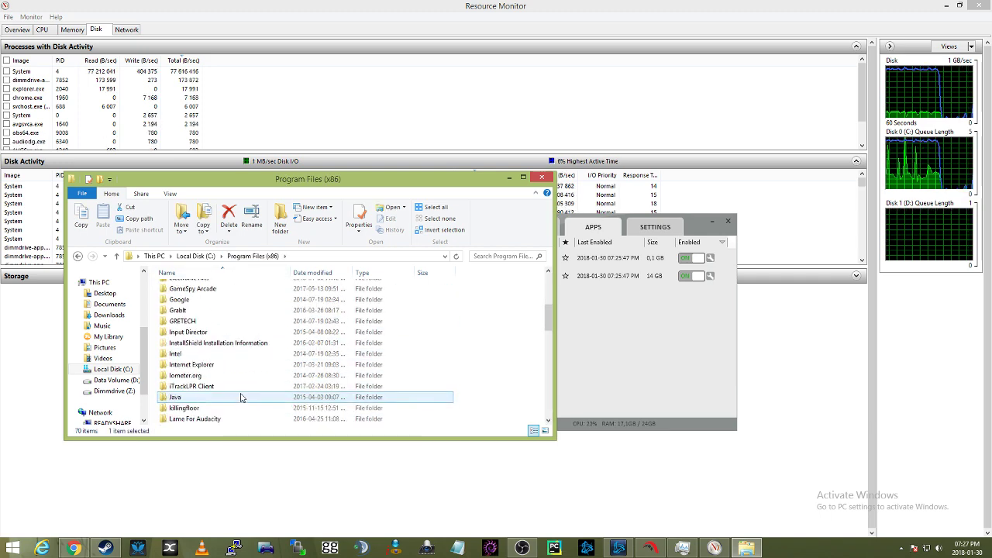
Close Explorer and launch Overwatch from the Blizzard launcher.
left_click(541, 177)
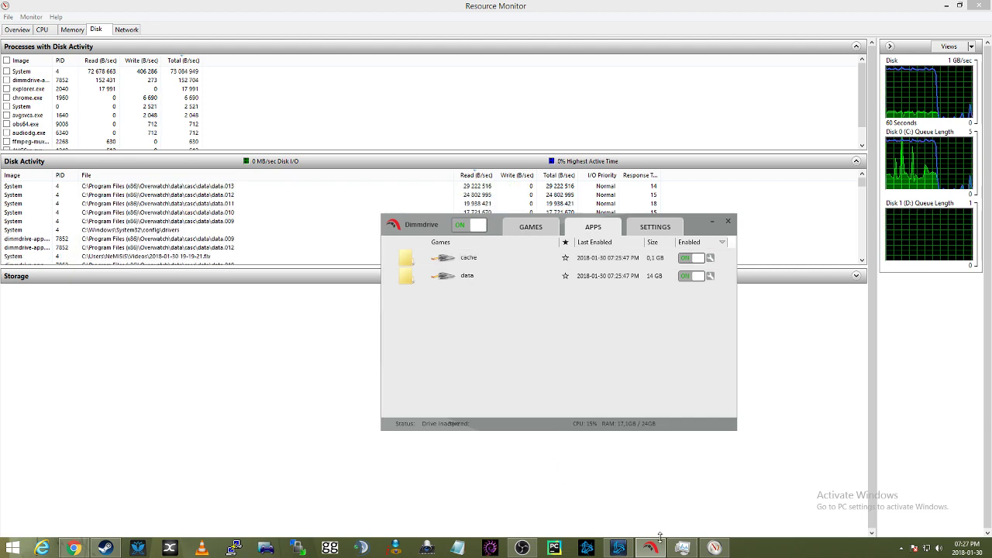
left_click(612, 548)
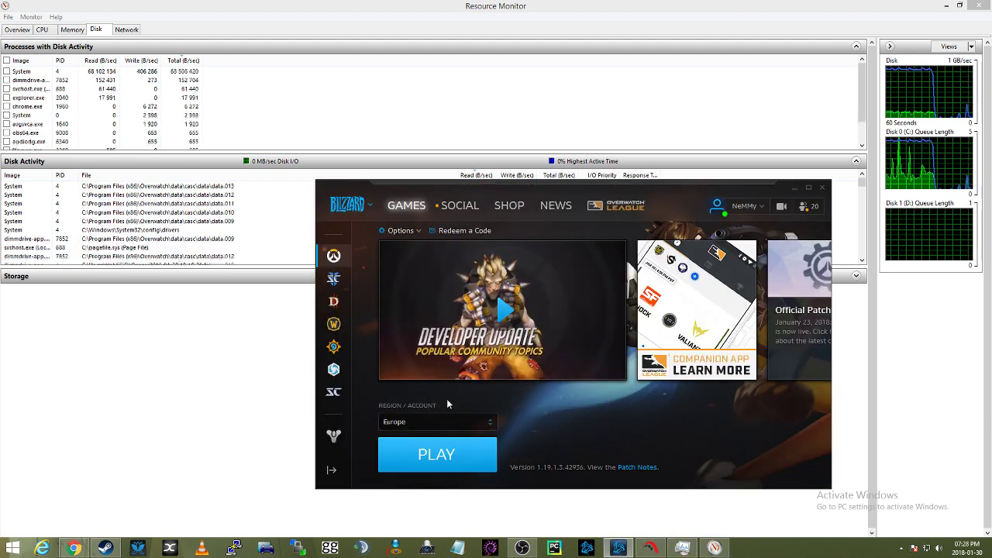
left_click(428, 456)
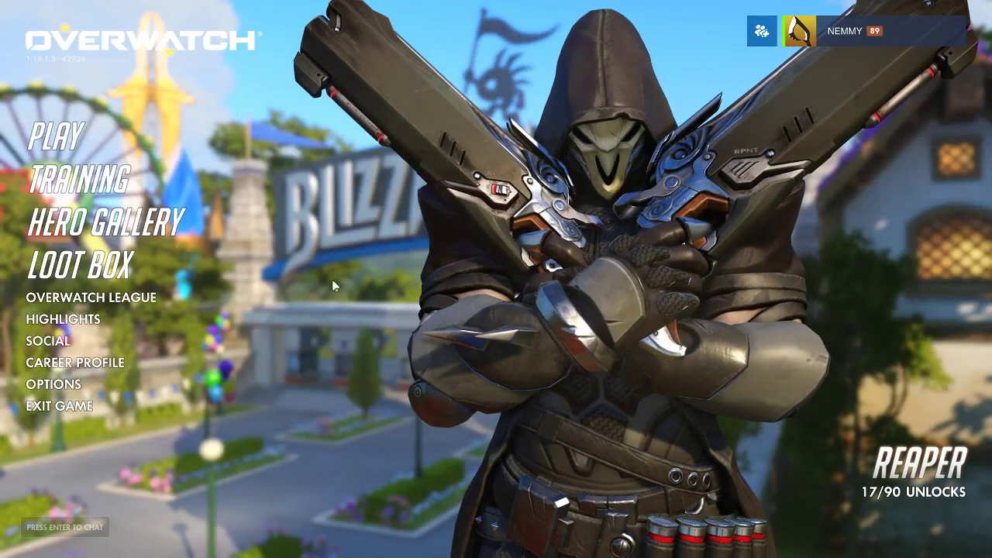
Enter the Practice Range and eliminate a training bot.
left_click(189, 175)
left_click(545, 316)
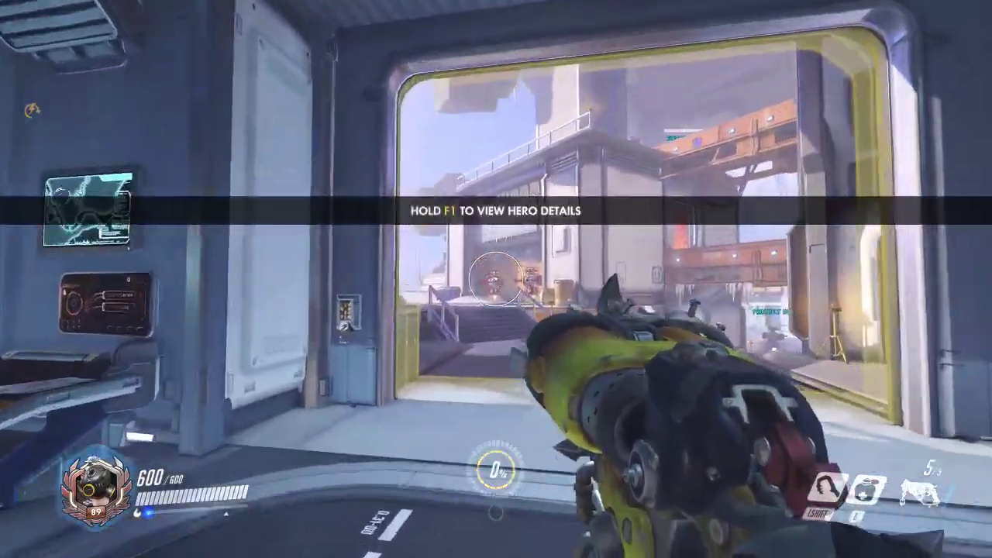
key("shift")
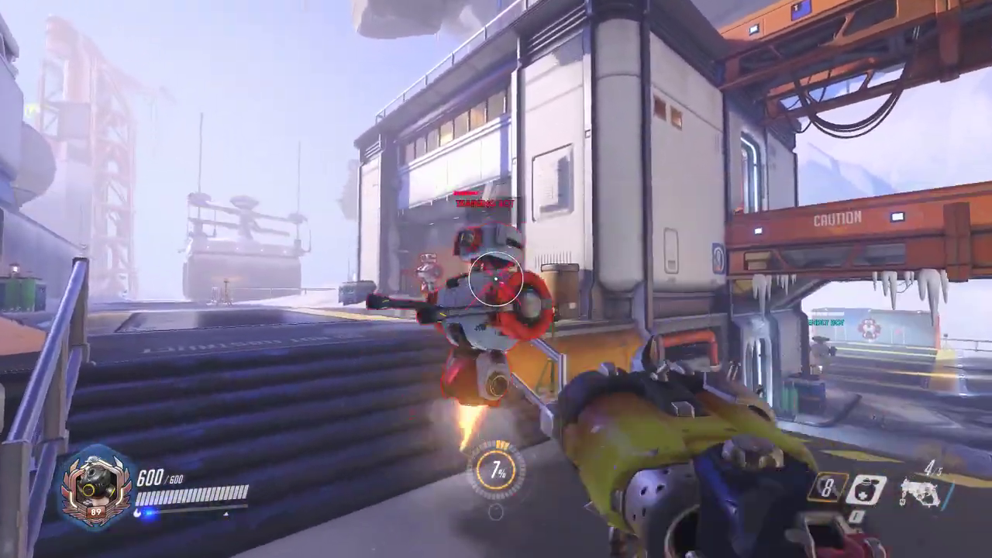
left_click(496, 279)
Quit Overwatch to the desktop.
key("Escape")
left_click(477, 394)
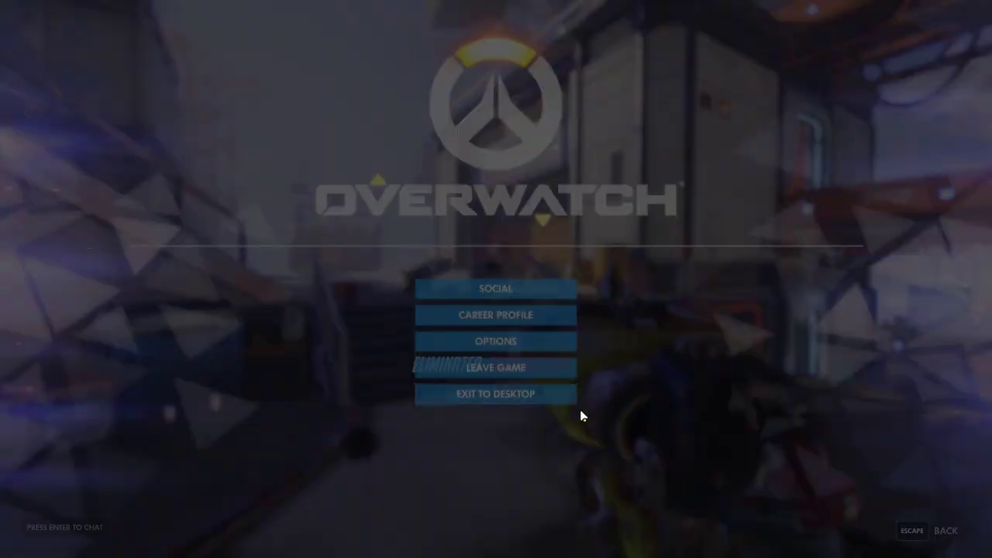
left_click(548, 327)
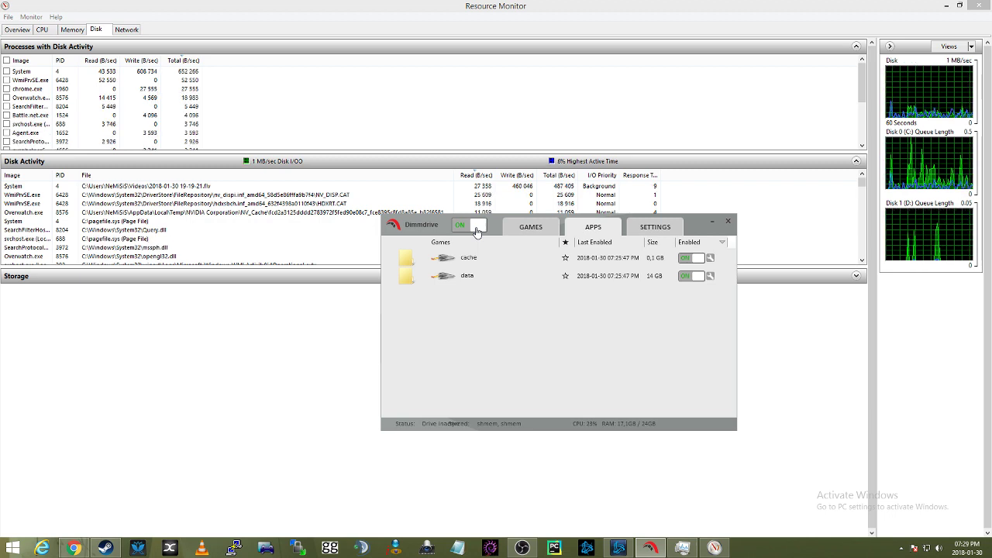
Turn the Dimmdrive RAM drive off and relaunch Overwatch from Battle.net.
left_click(477, 231)
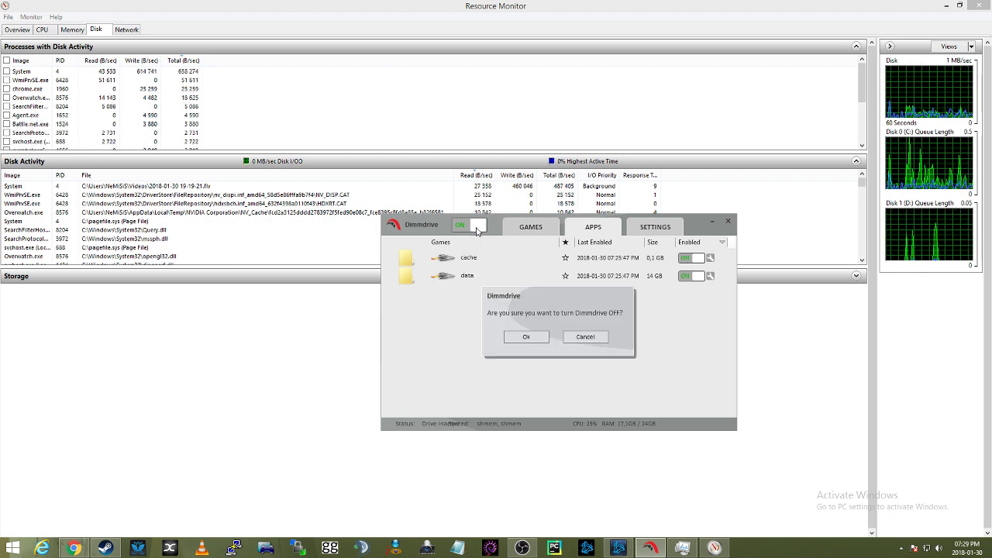
left_click(525, 337)
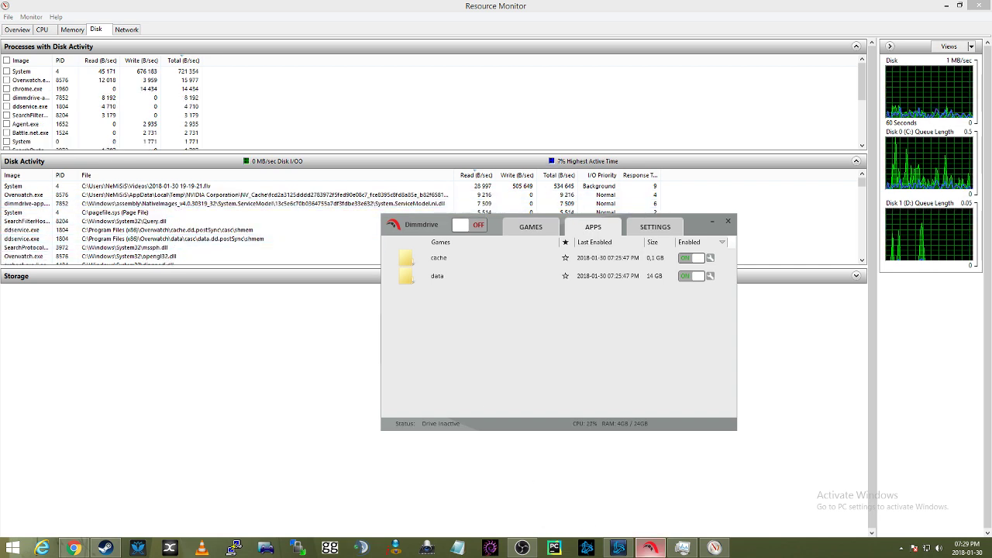
left_click(618, 548)
left_click(464, 448)
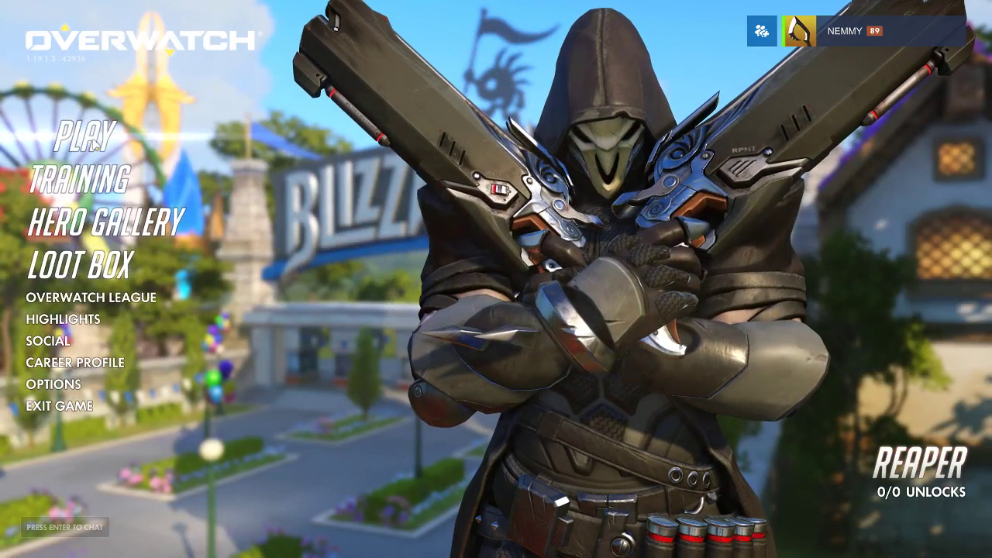
Enter the Practice Range from Training and pick Roadhog as the hero.
left_click(87, 137)
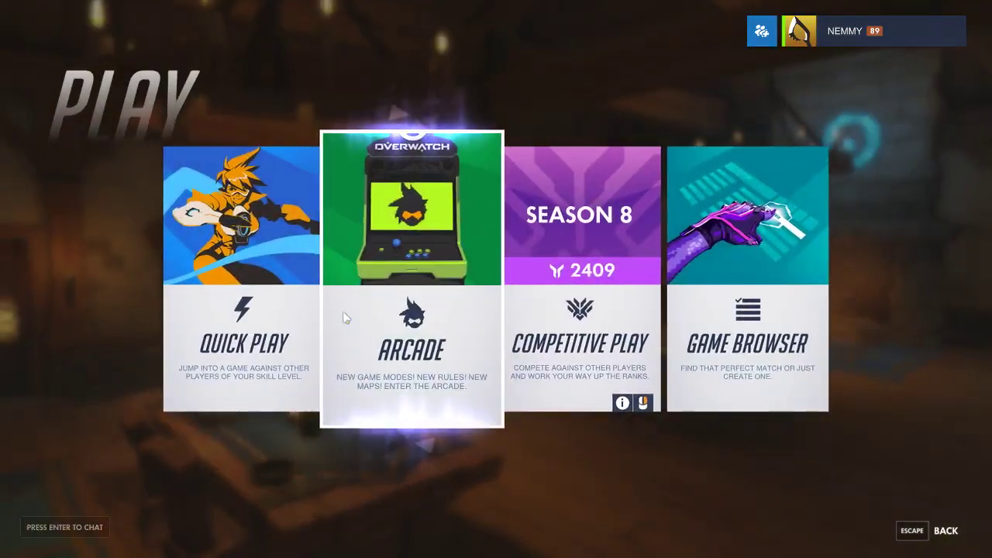
left_click(944, 530)
left_click(78, 178)
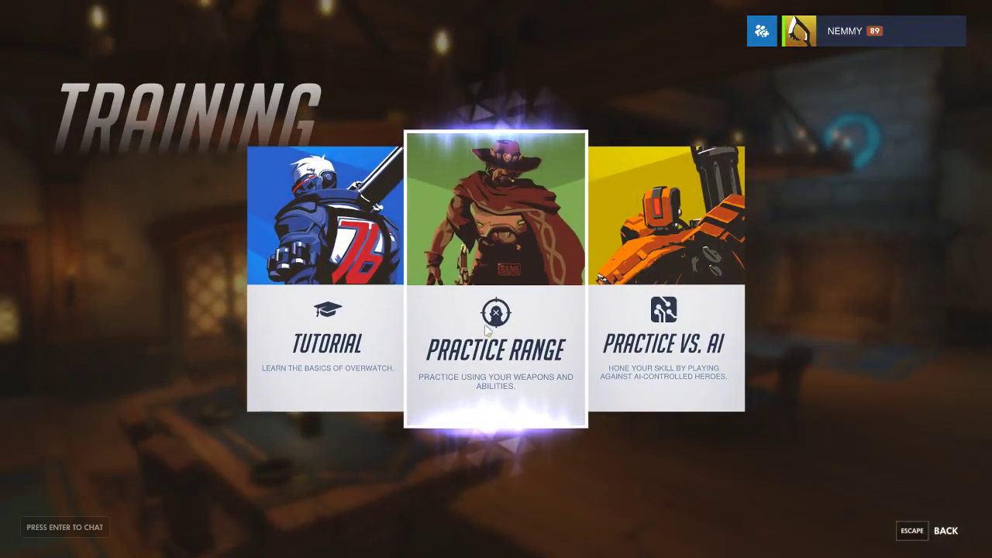
left_click(522, 355)
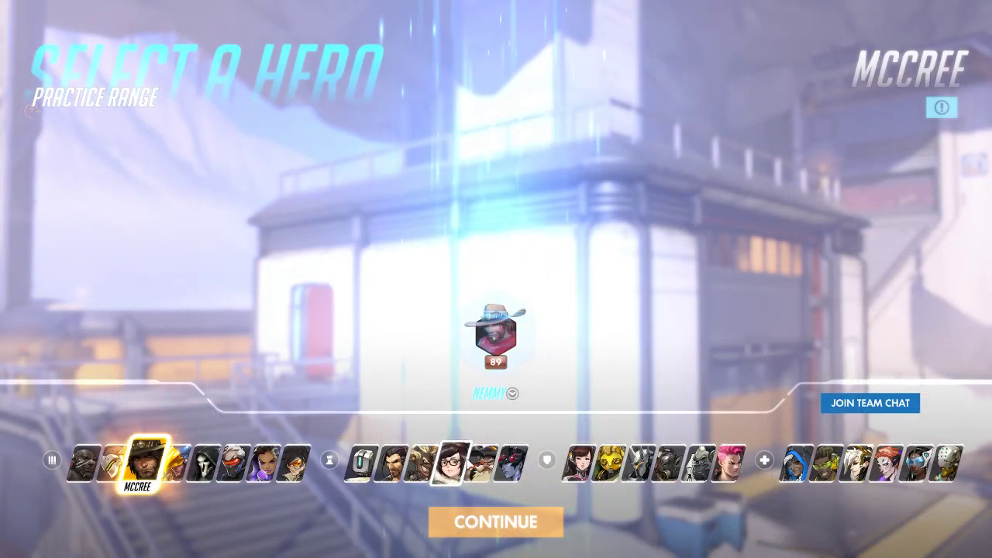
left_click(668, 463)
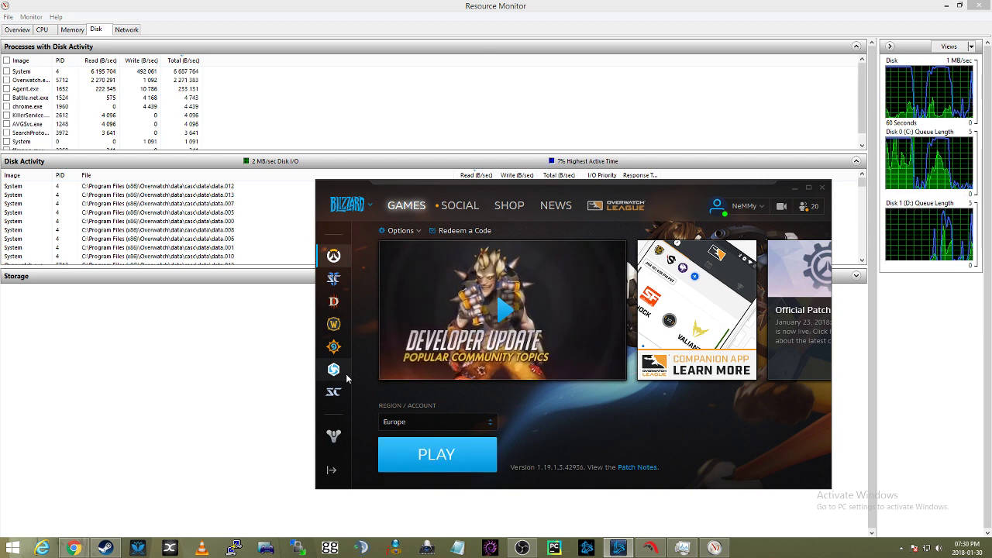
Open Task Manager from the taskbar and return to Resource Monitor.
left_click(264, 230)
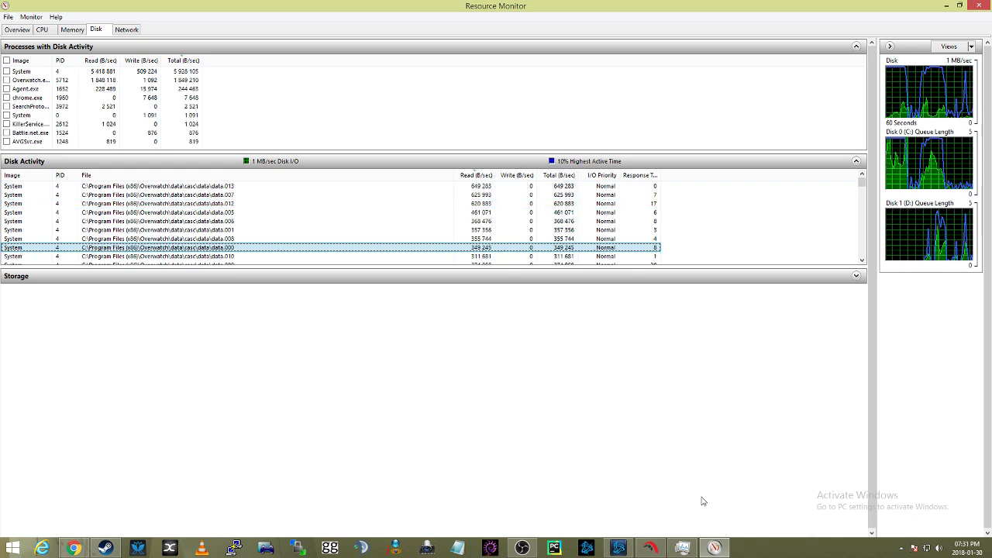
mouse_move(652, 549)
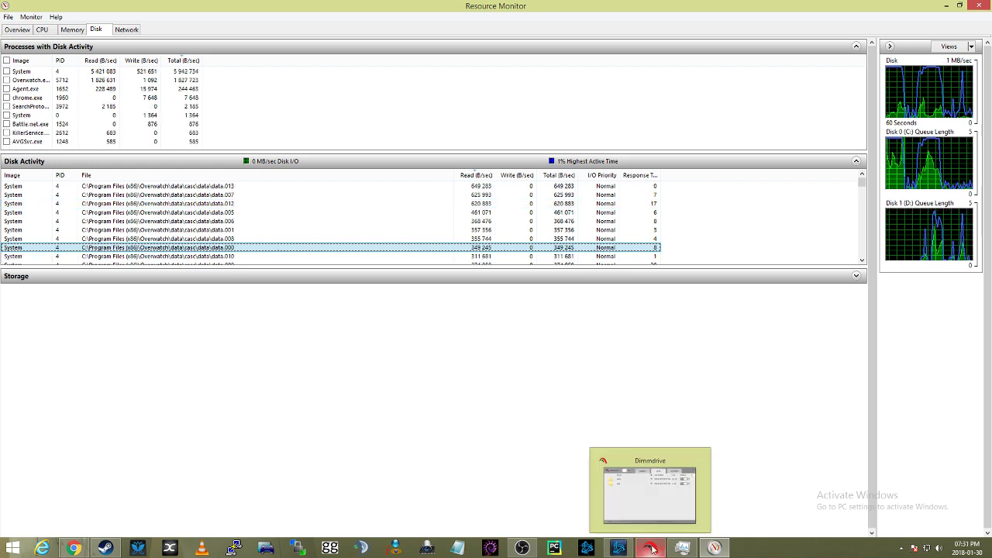
mouse_move(688, 549)
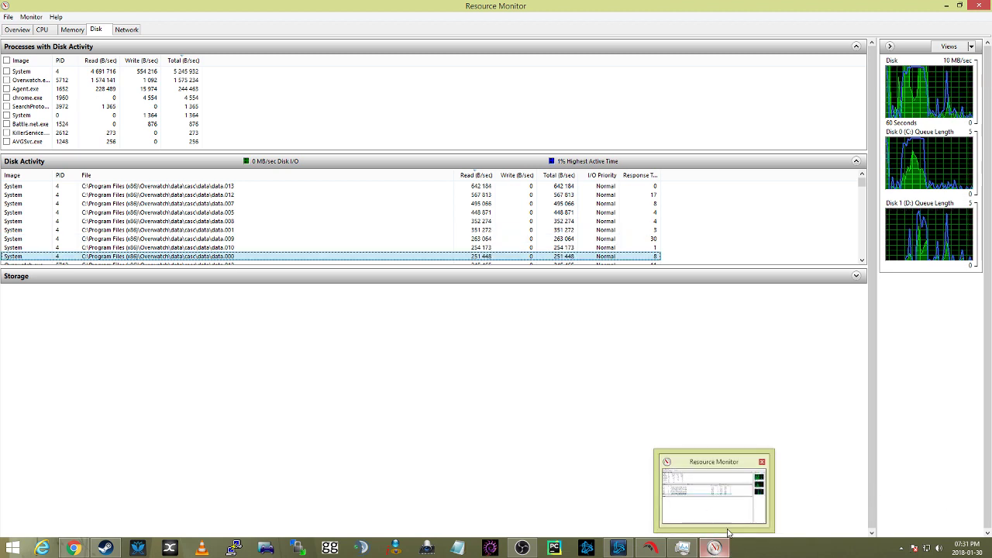
right_click(745, 550)
left_click(782, 524)
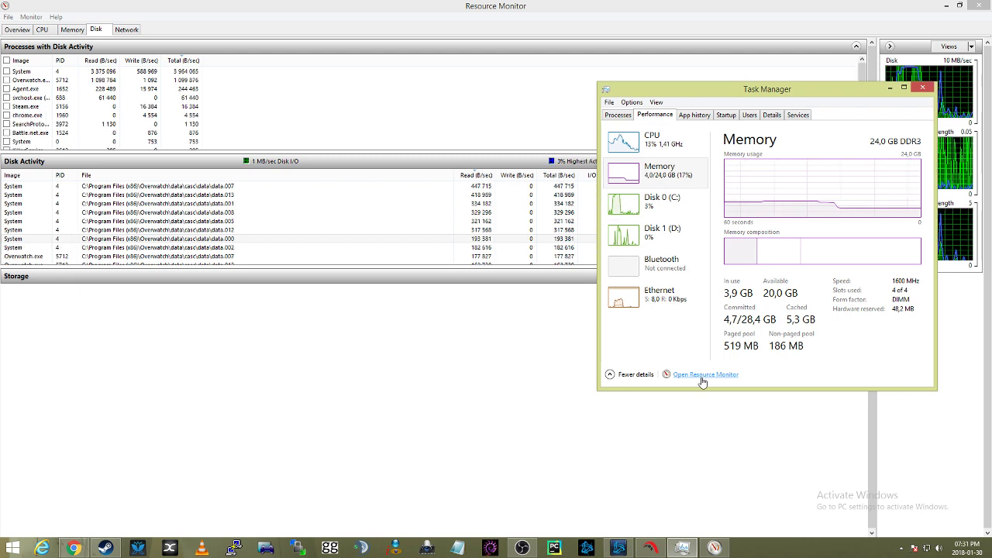
left_click(401, 381)
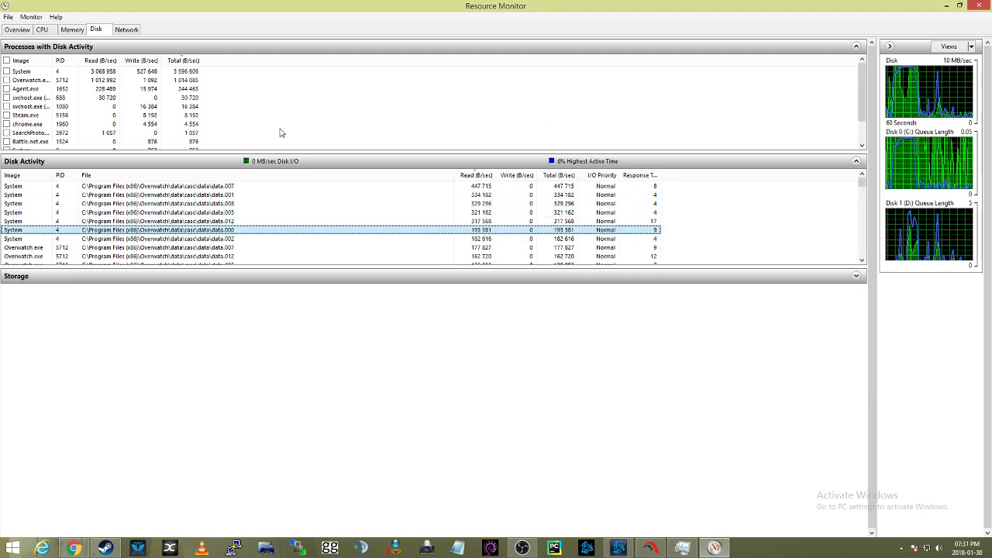
Sort Resource Monitor's disk activity by highest read rate, then bring Dimmdrive forward.
left_click(94, 29)
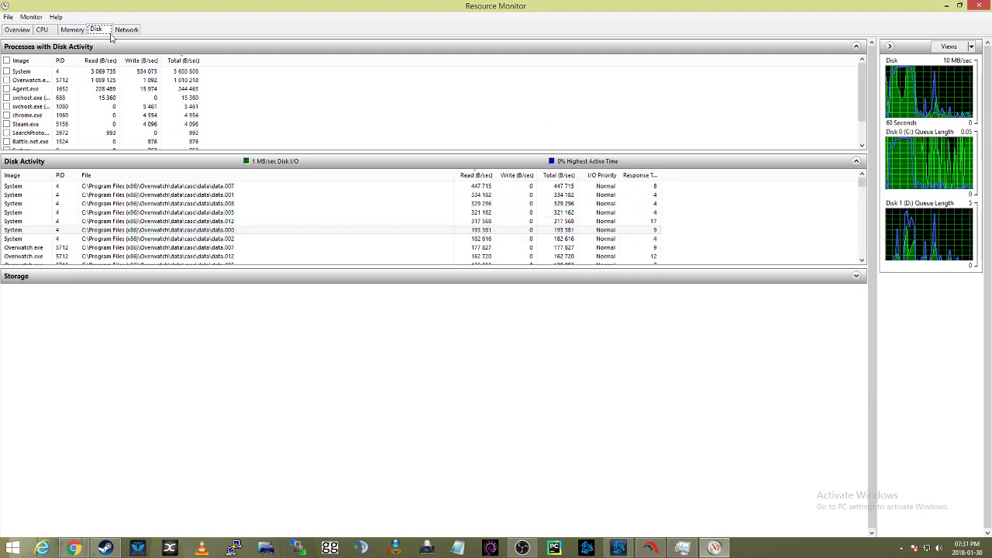
left_click(476, 176)
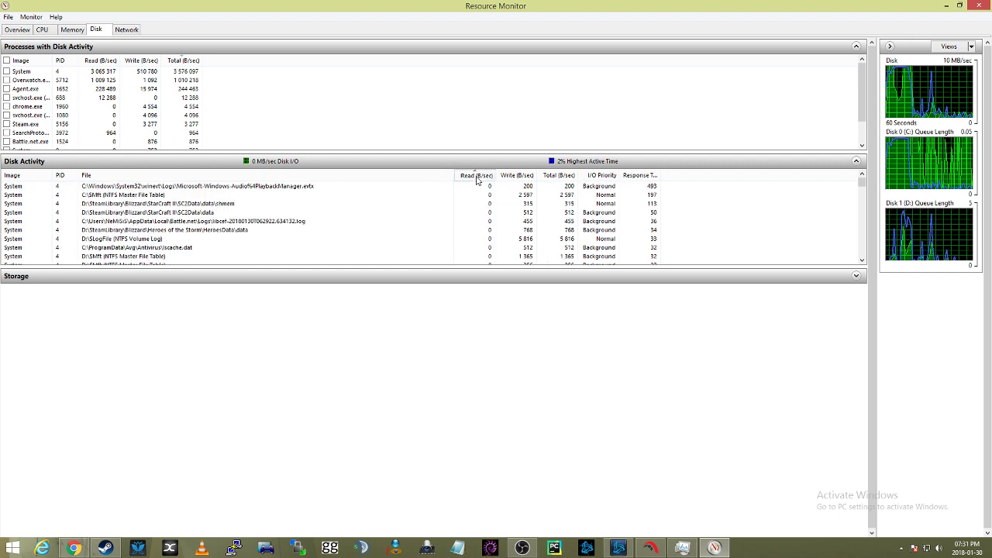
left_click(477, 176)
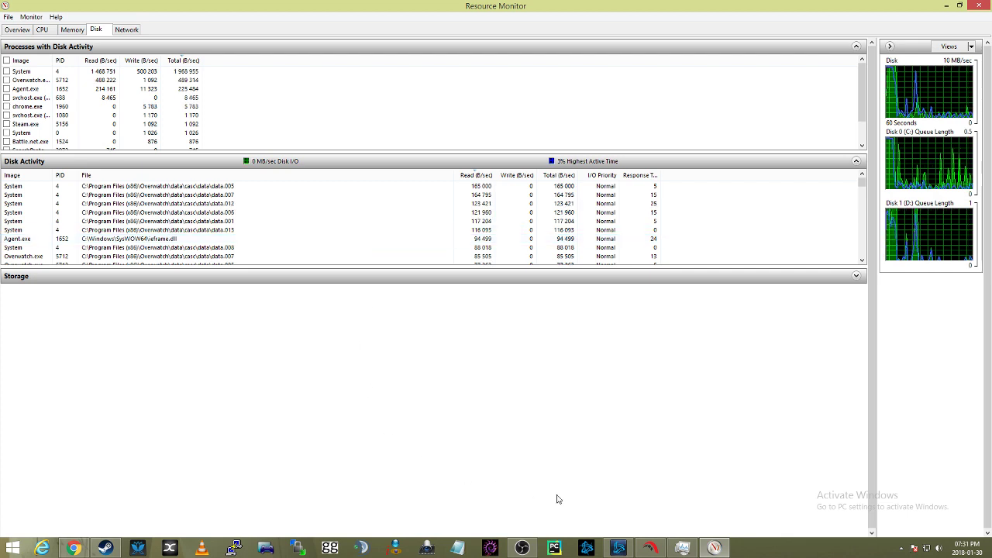
left_click(650, 548)
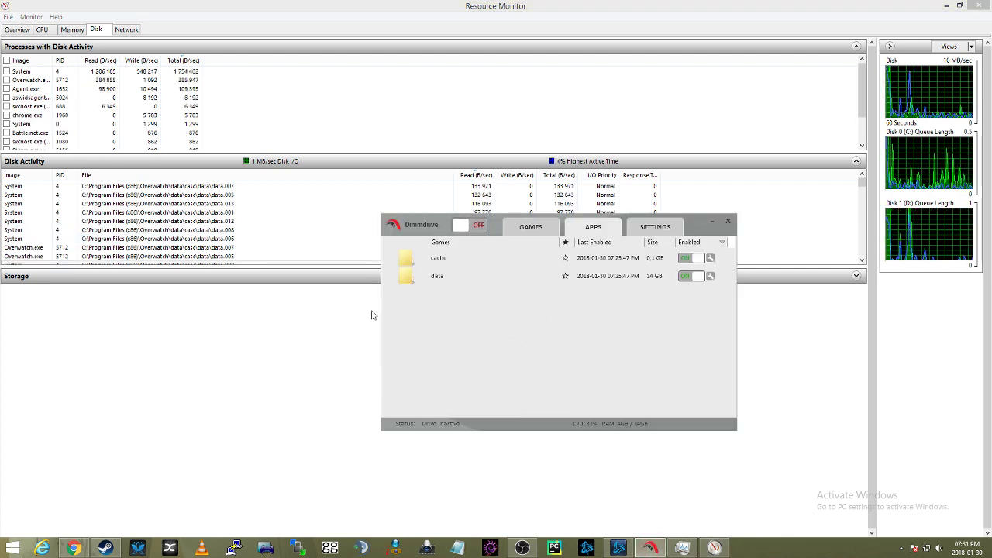
key("super+e")
double_click(339, 384)
left_click(217, 410)
double_click(217, 410)
type("ov")
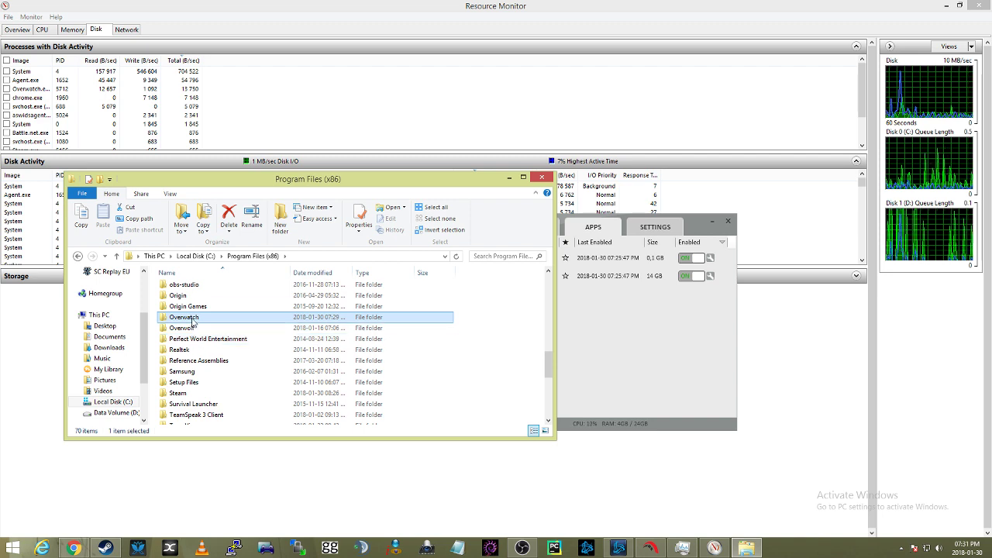
double_click(195, 315)
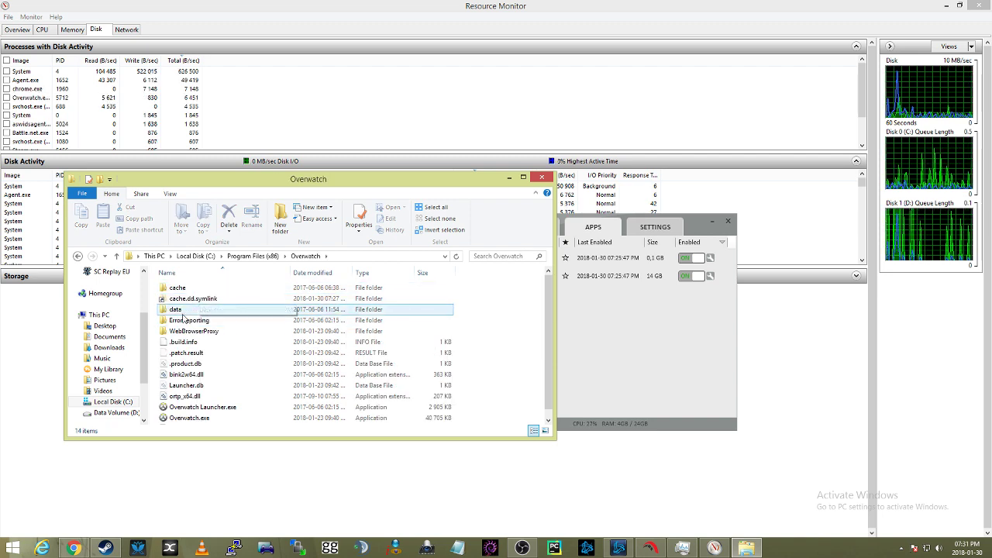
double_click(176, 309)
double_click(176, 288)
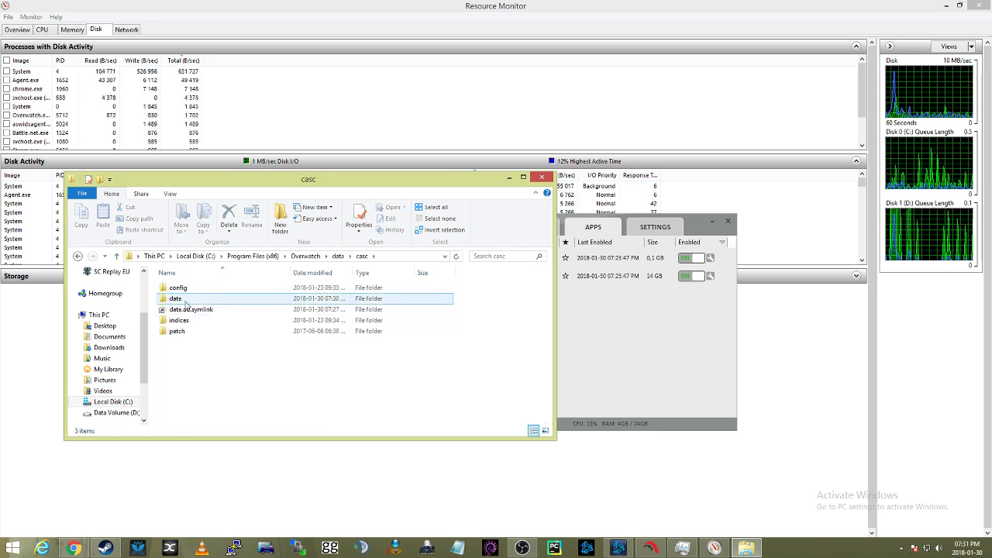
mouse_move(184, 299)
left_mouse_down()
mouse_move(629, 333)
mouse_move(537, 304)
mouse_move(193, 302)
left_mouse_up()
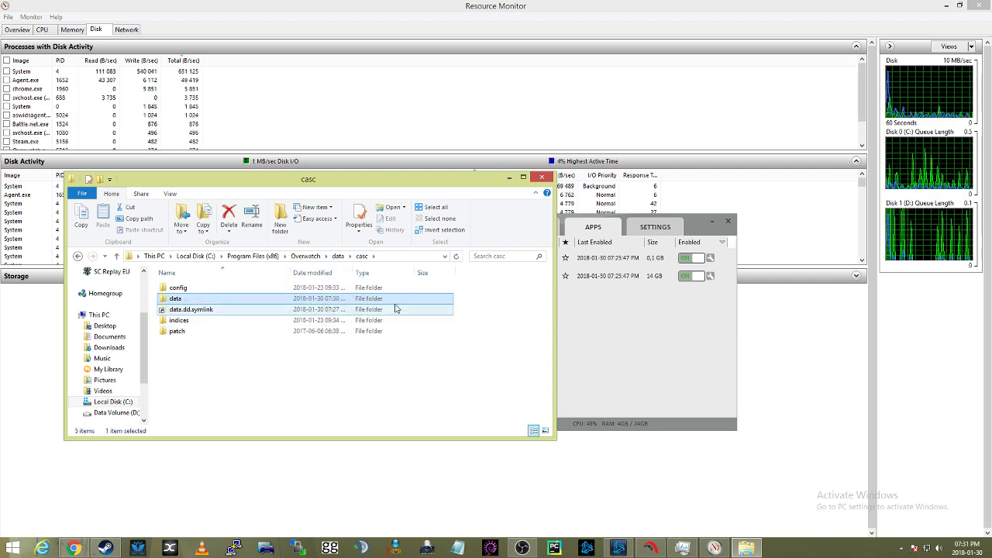
left_click(542, 178)
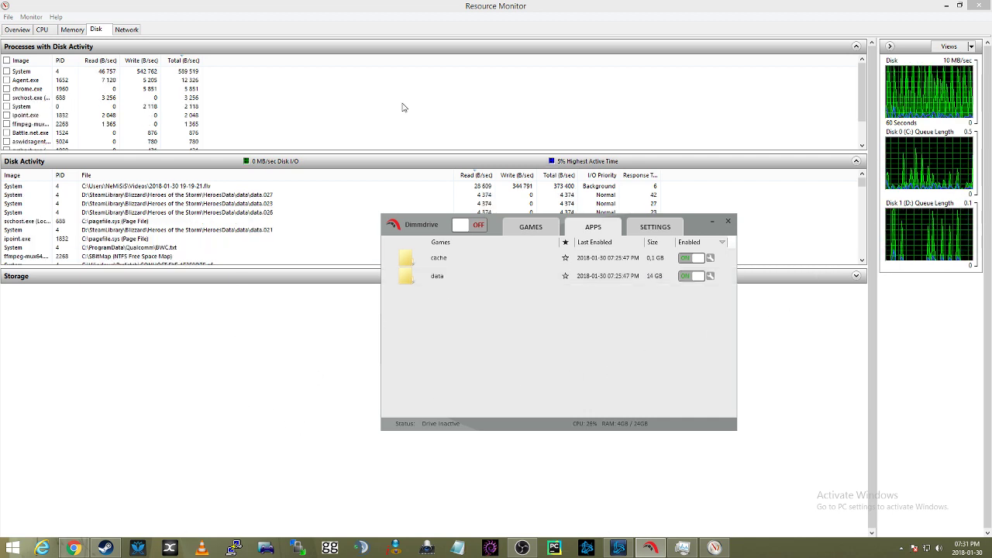
Show Resource Monitor's memory view, turn the RAM drive back on, and shrink Task Manager to its memory graph.
left_click(78, 33)
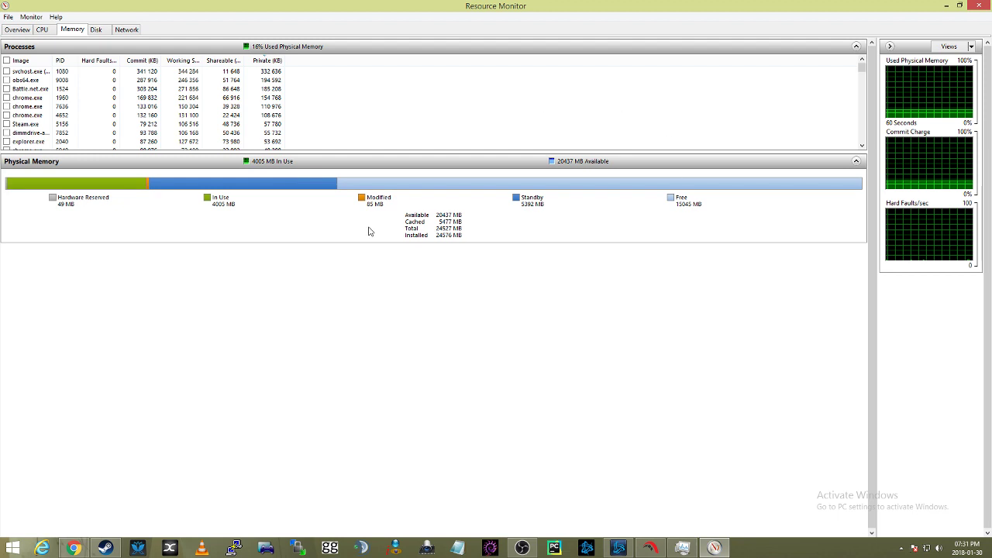
left_click(649, 548)
left_click(479, 226)
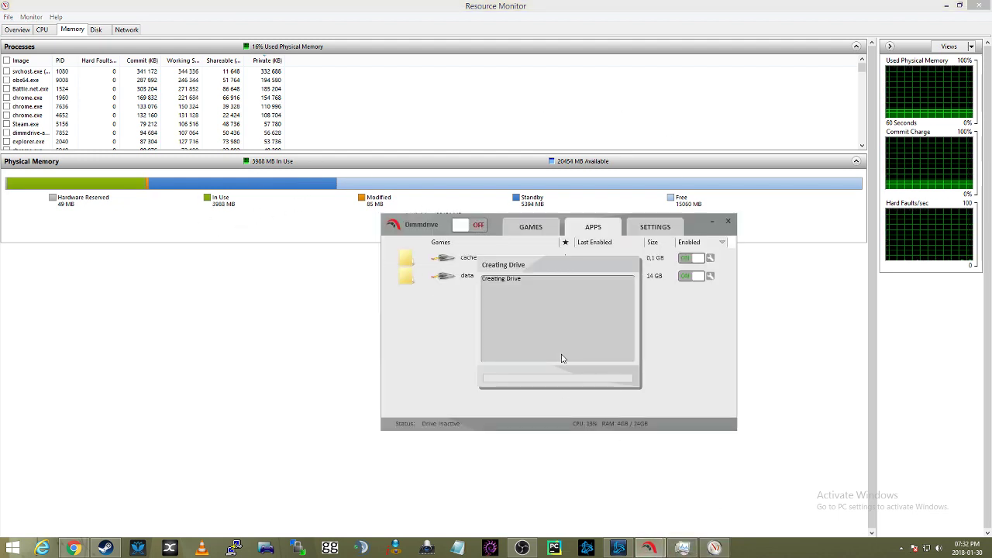
left_click(681, 548)
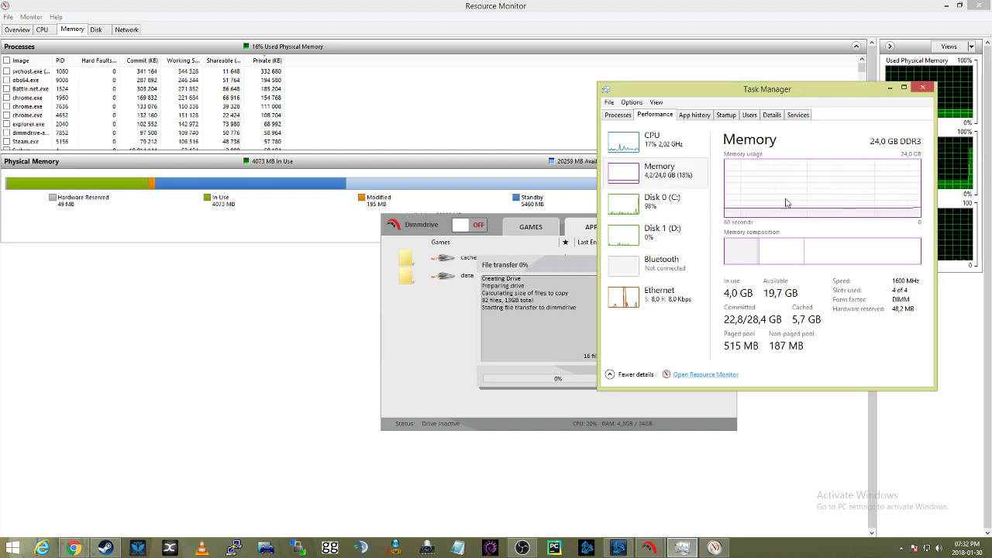
double_click(761, 179)
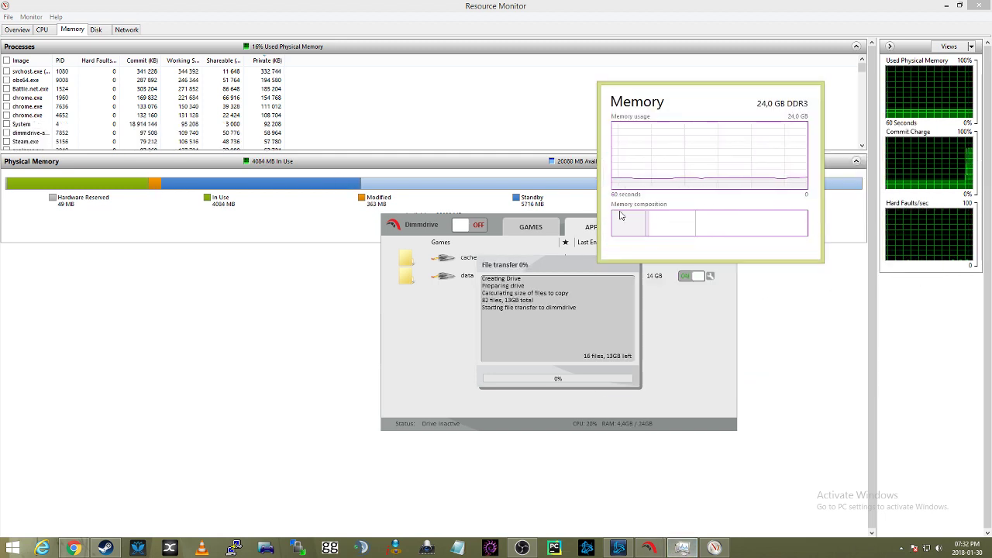